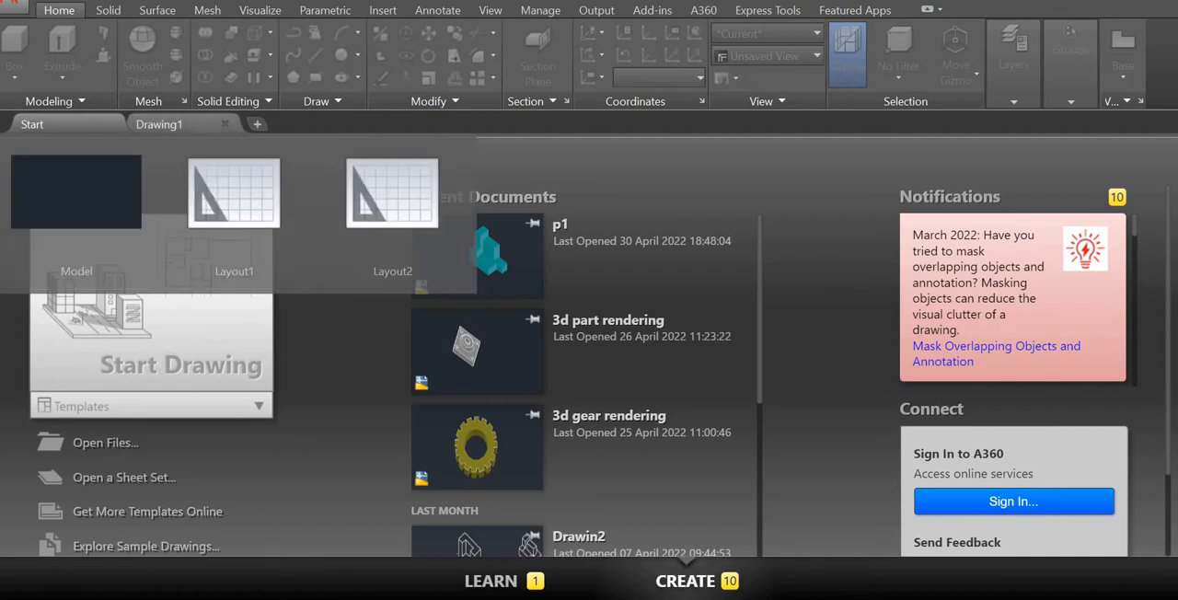
Step: Set Drawing1 to the SW Isometric view with the Shaded with edges visual style
click(174, 124)
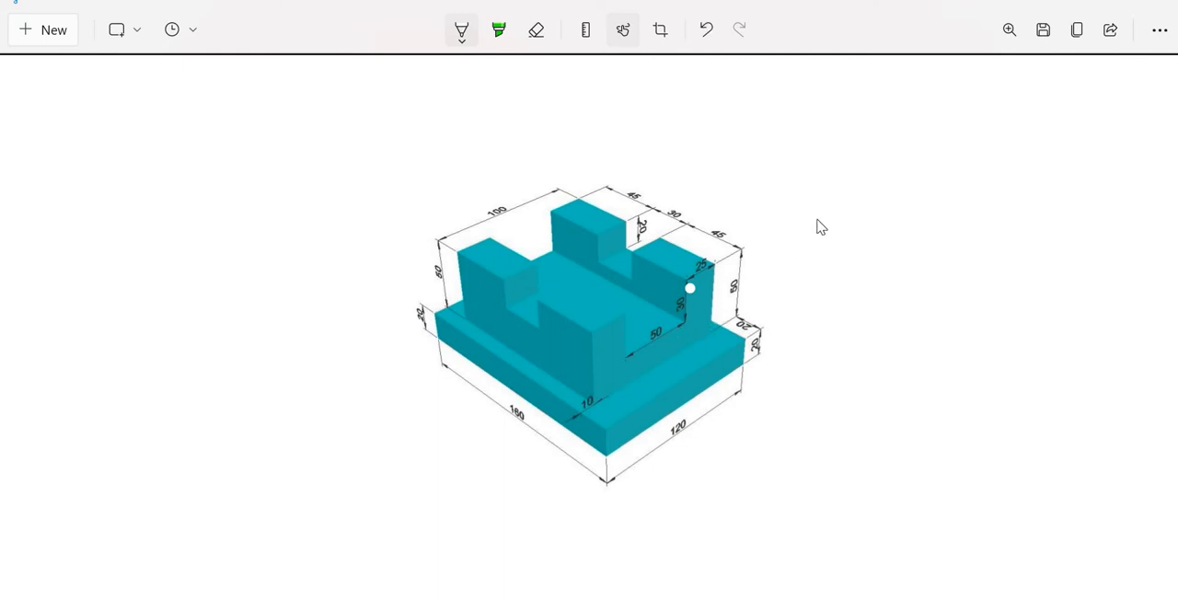
key(ctrl+z)
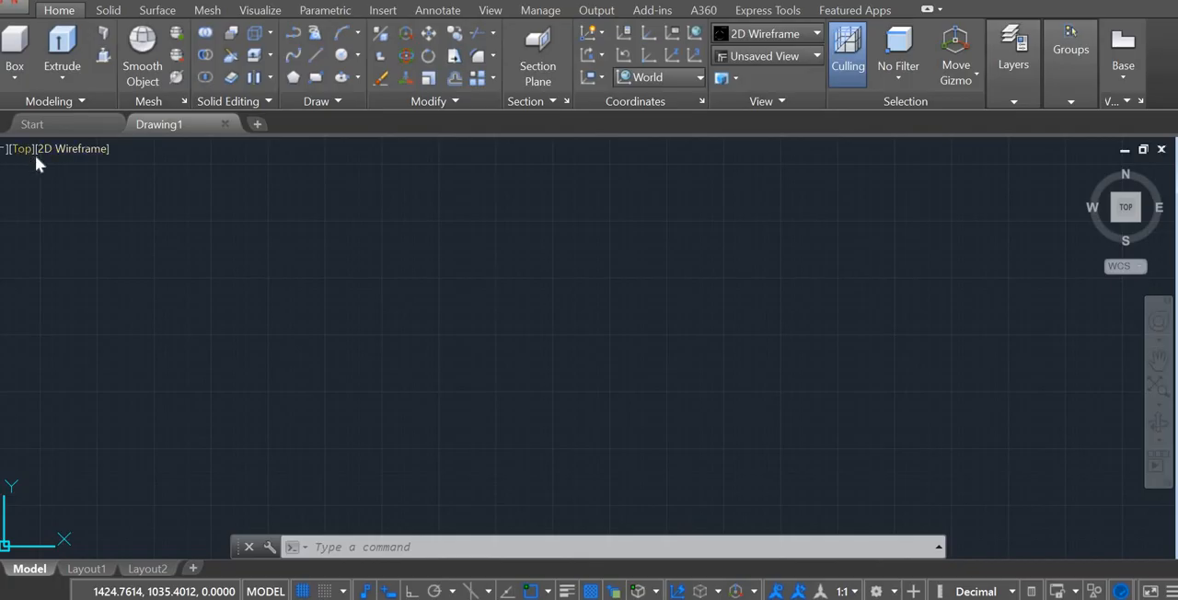
click(21, 148)
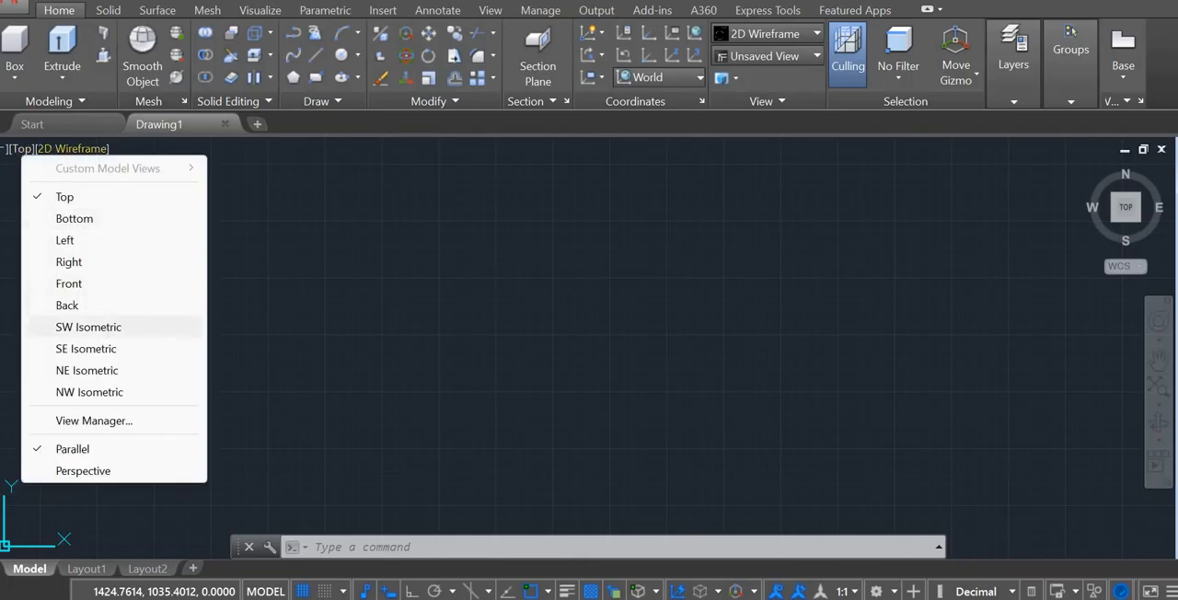
click(89, 327)
click(118, 148)
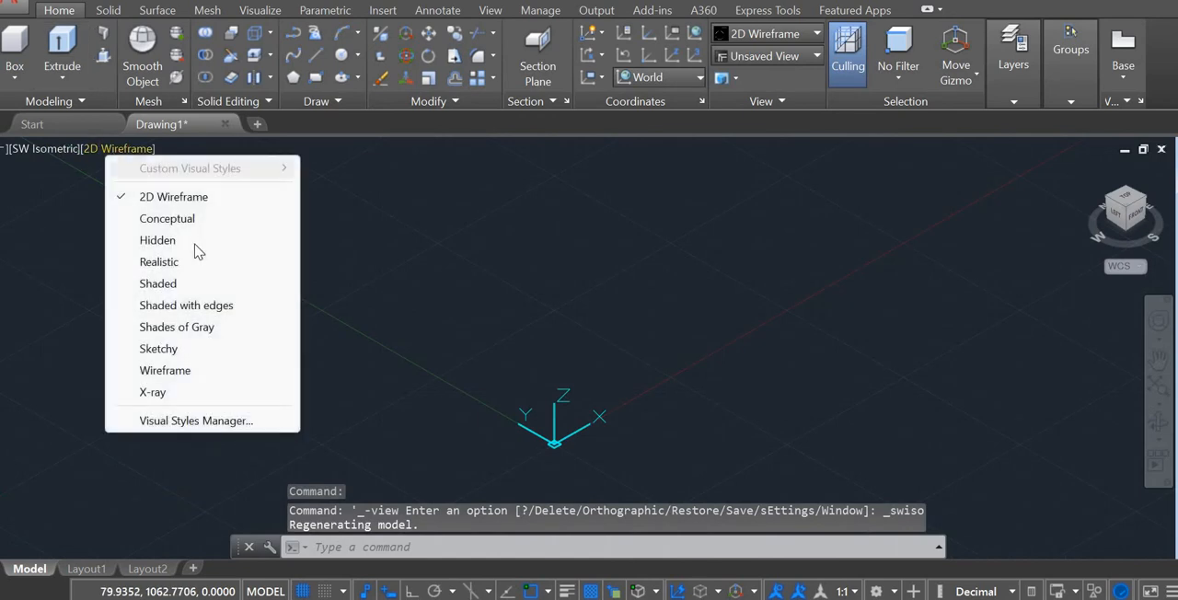
click(203, 305)
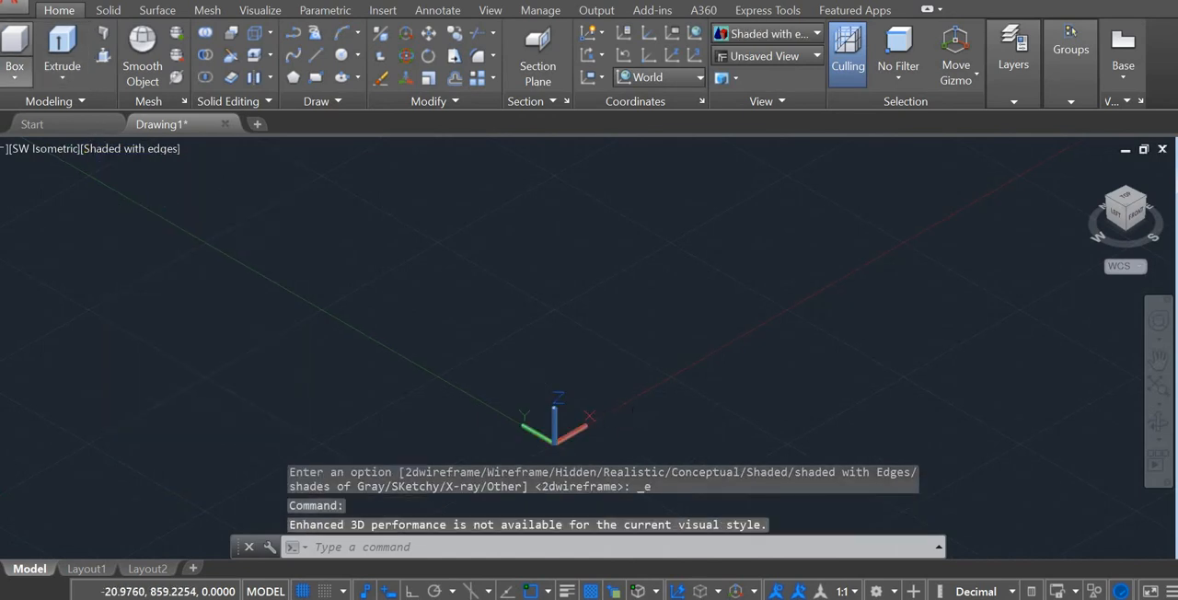
Step: Create the base box from 0,0, measuring 120 by 160 with a height of 20
text(0,0)
key(Return)
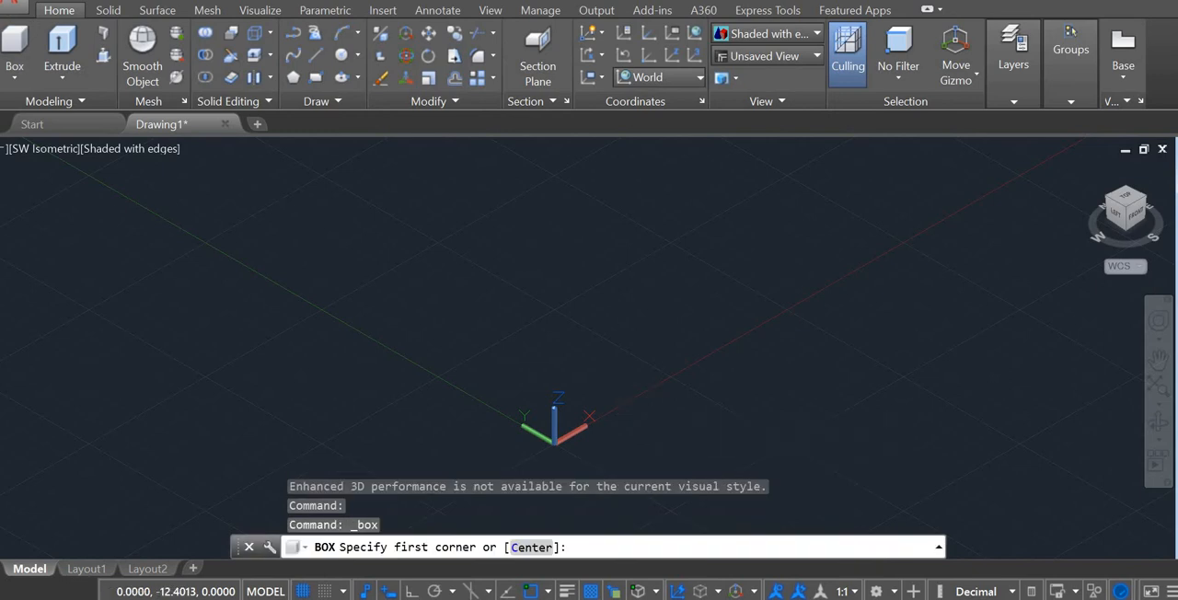
text(120)
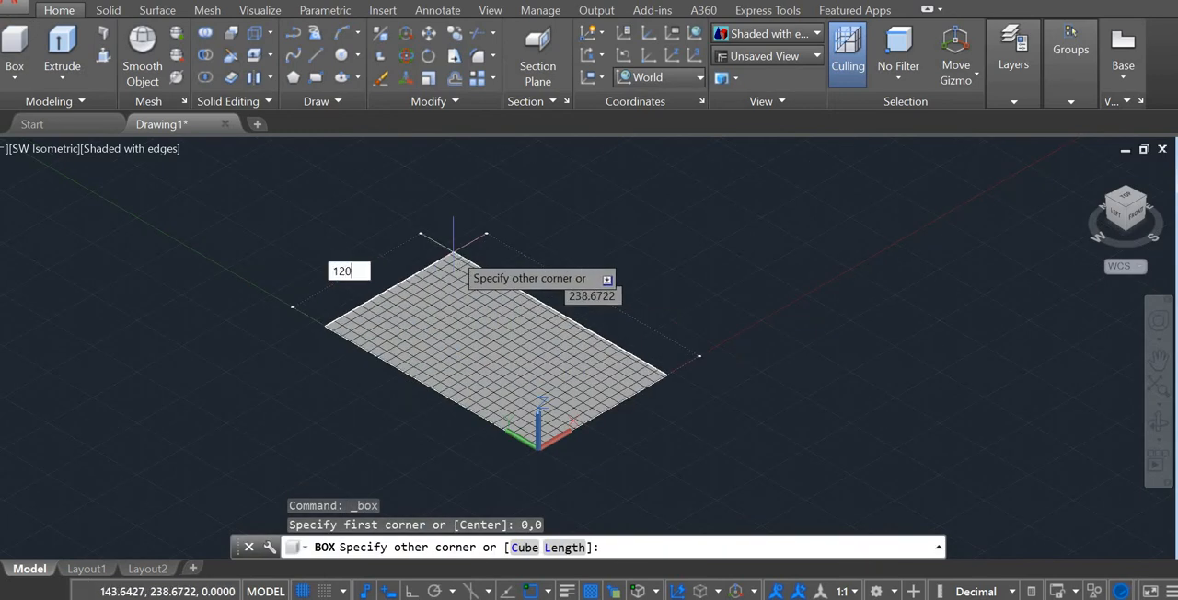
key(Tab)
text(16)
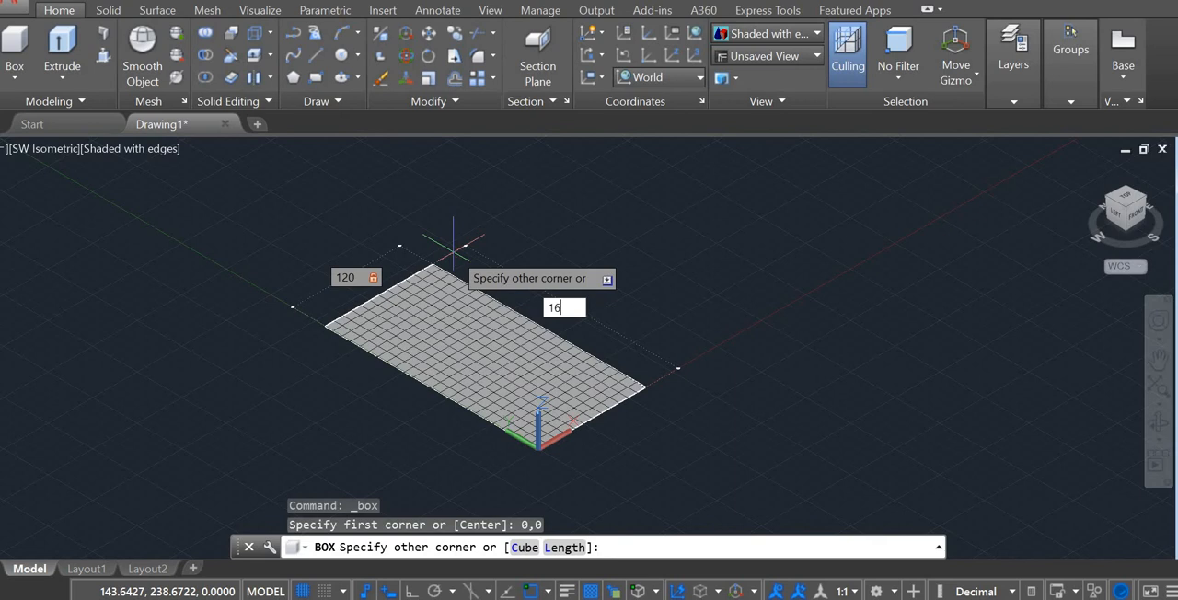
text(0)
key(Return)
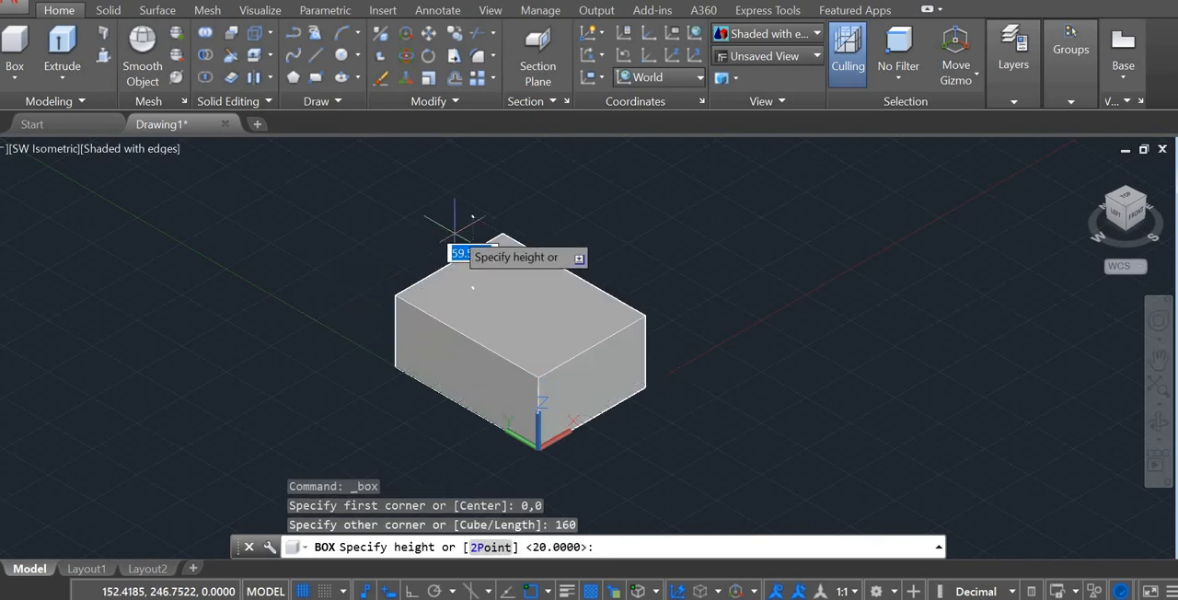
text(2)
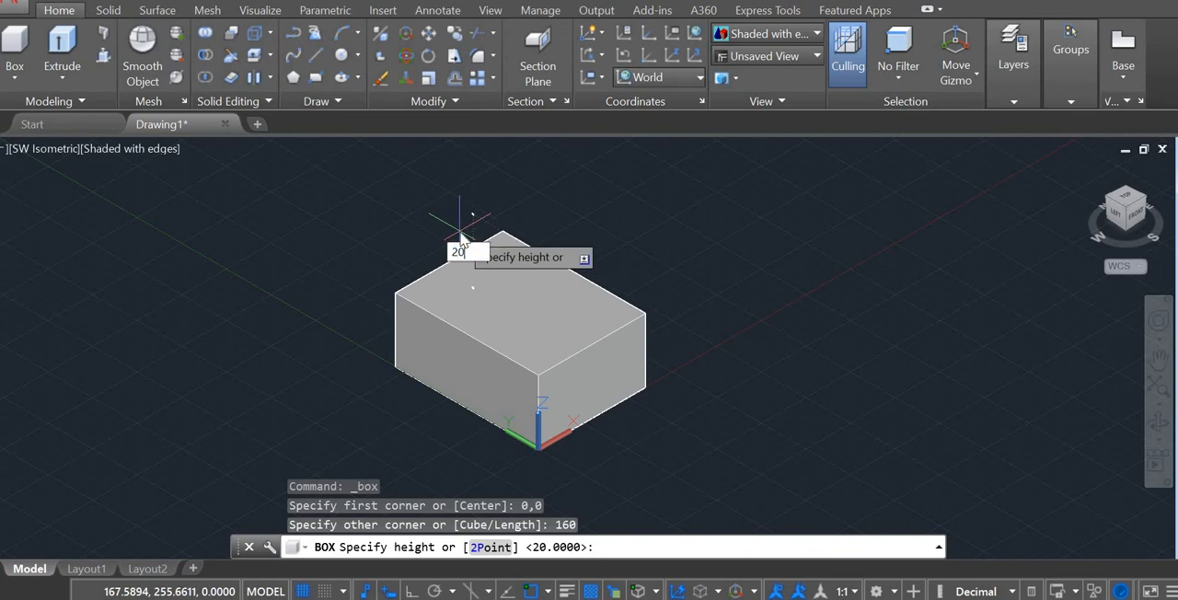
text(0)
key(Return)
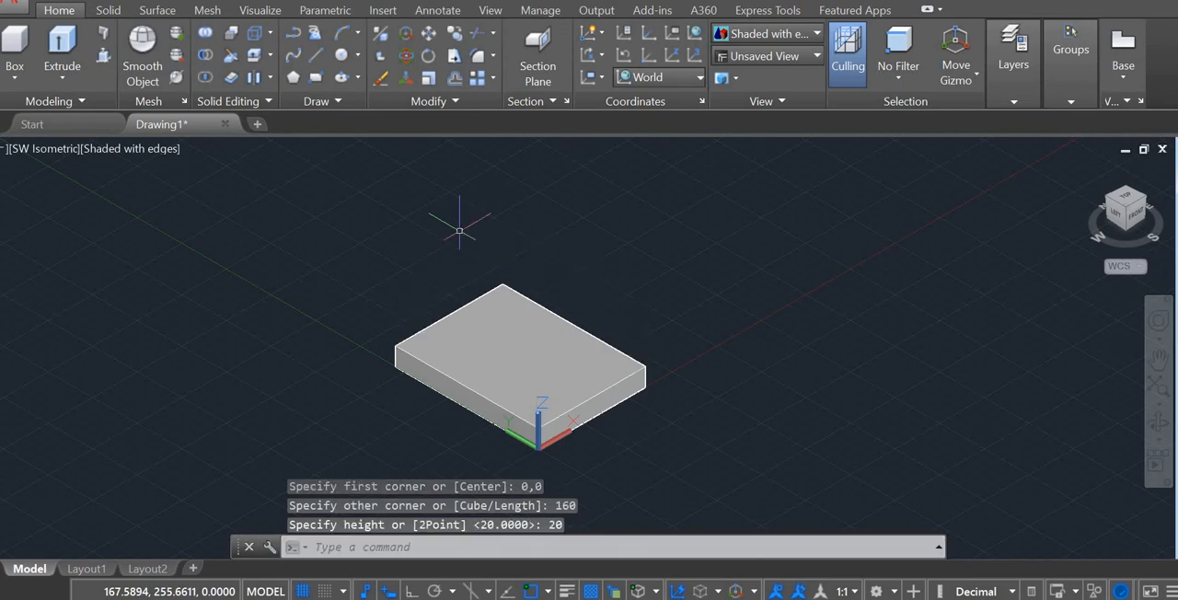
key(Escape)
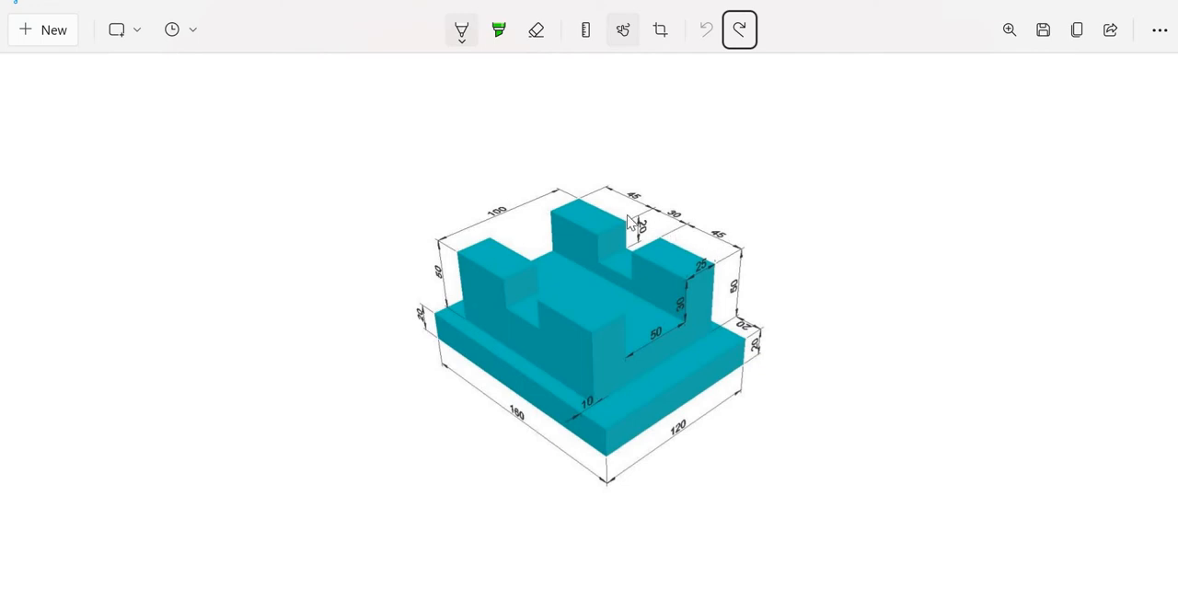
click(695, 226)
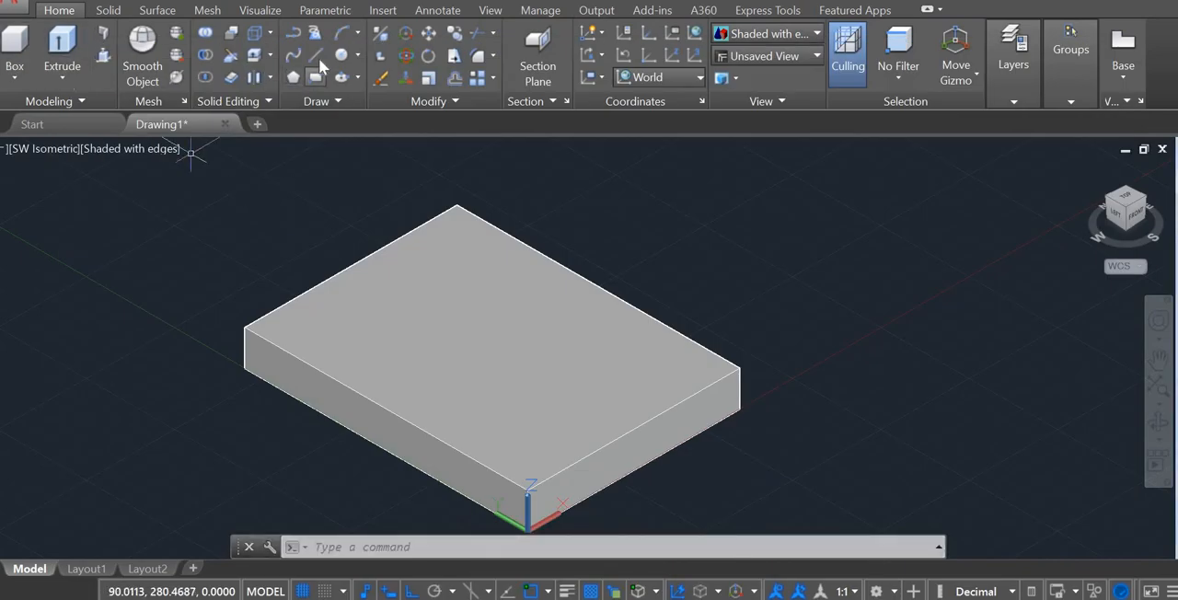
click(319, 60)
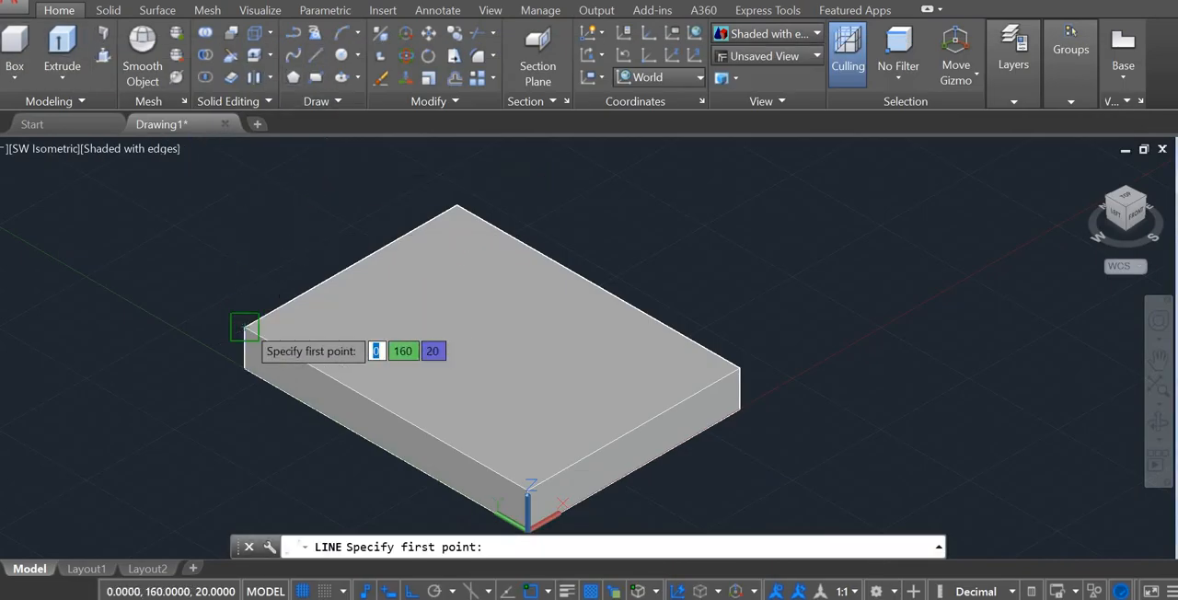
click(245, 326)
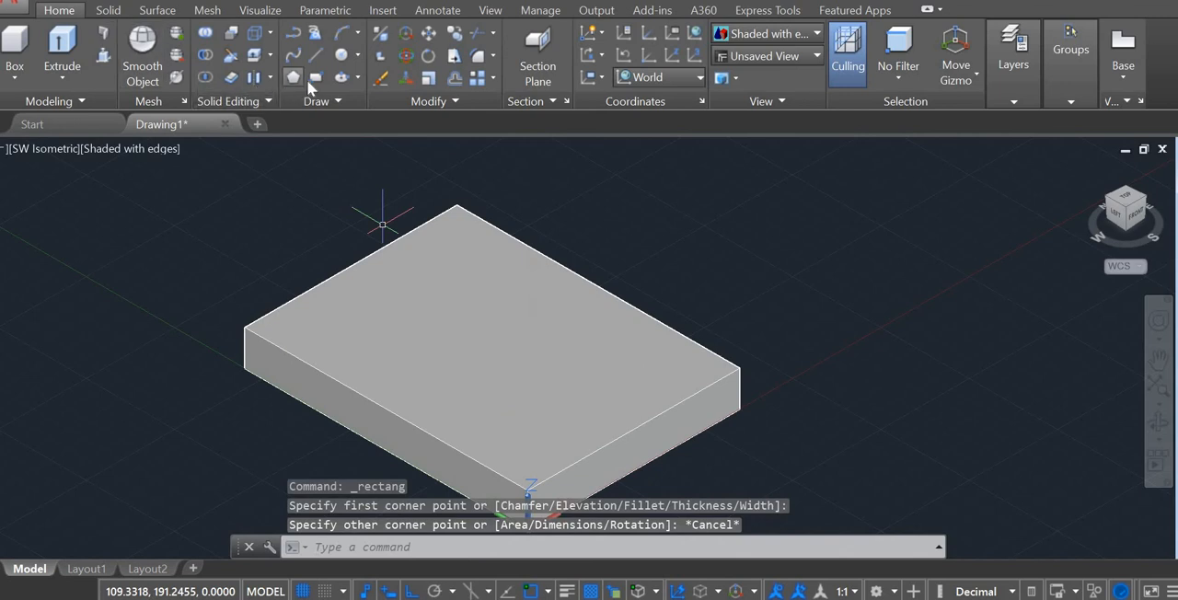
Step: Draw a 93 by 118 rectangle on the top face of the base box, inset from its edges
click(313, 77)
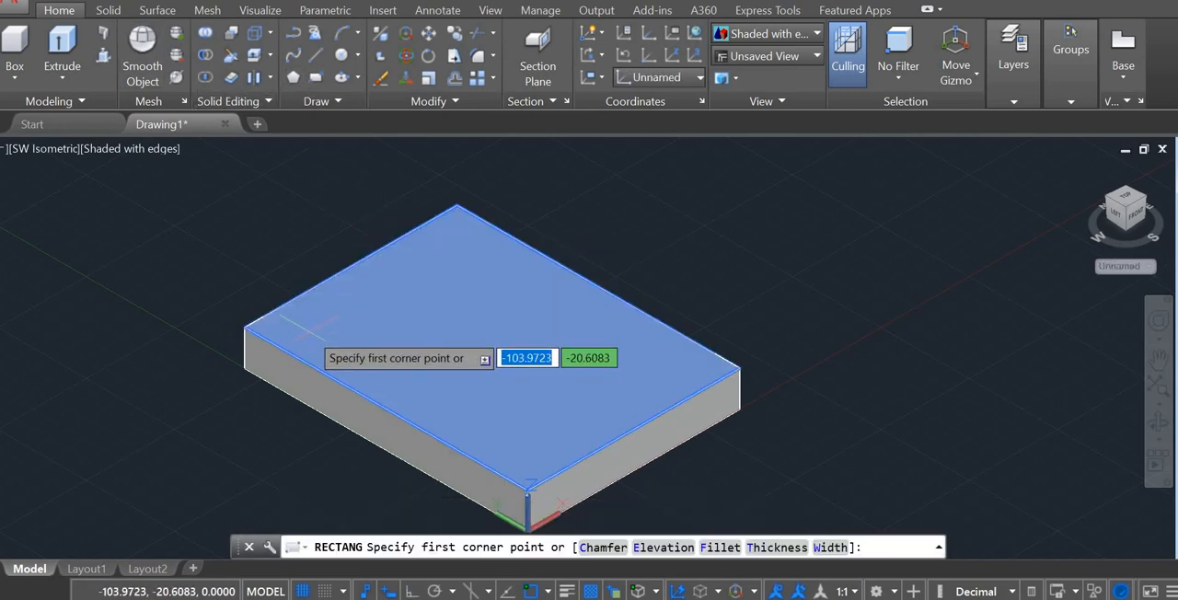
click(310, 330)
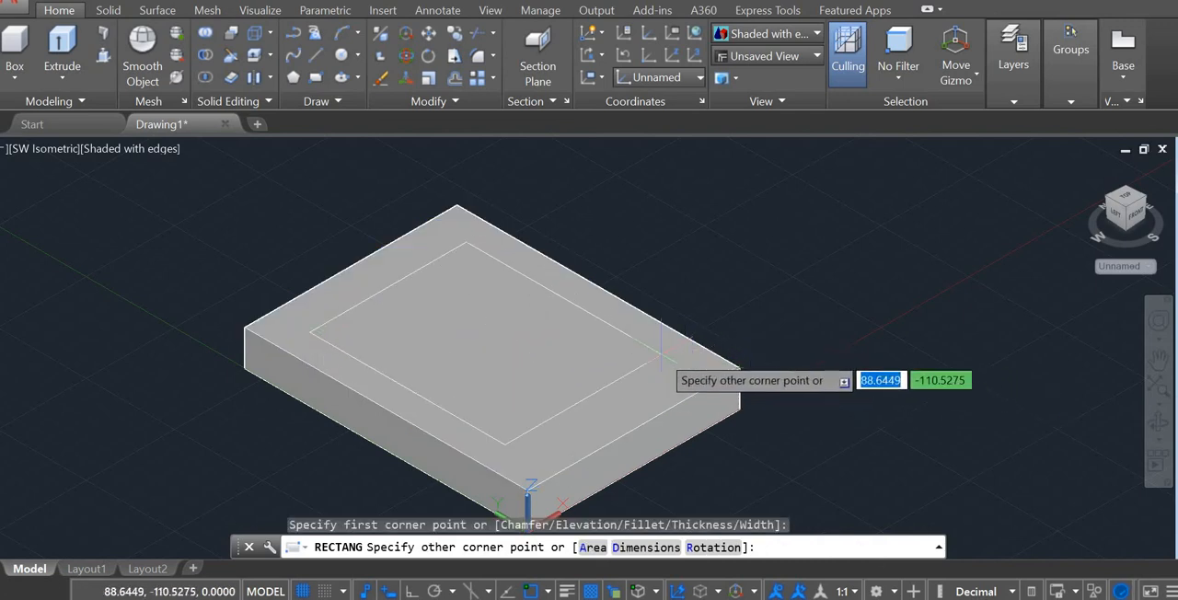
text(9)
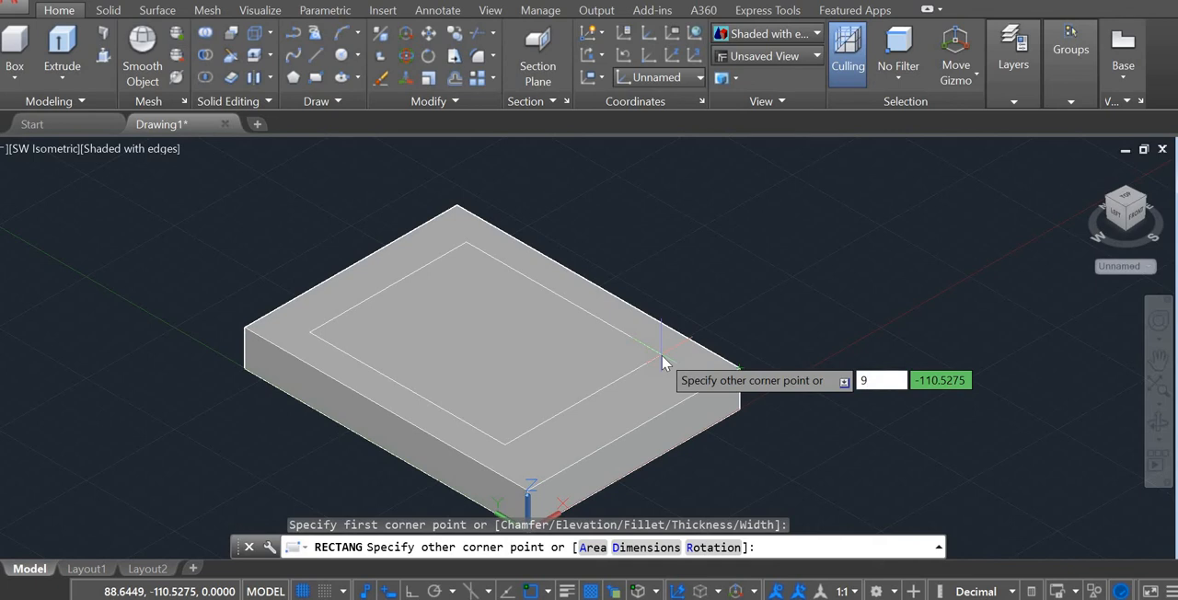
text(3)
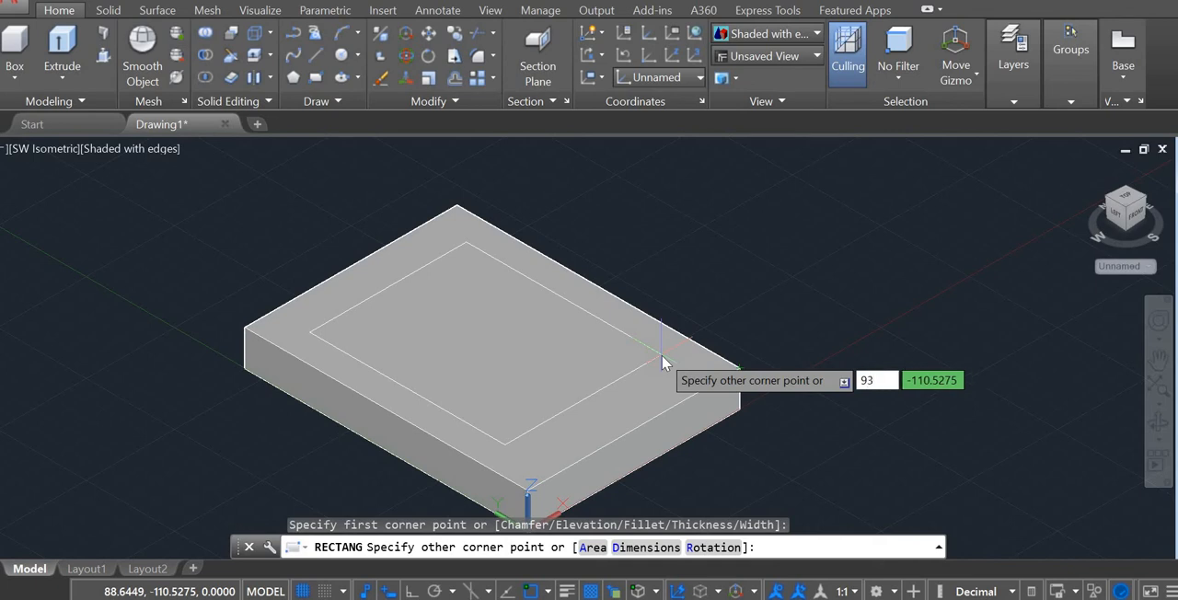
key(Tab)
text(118)
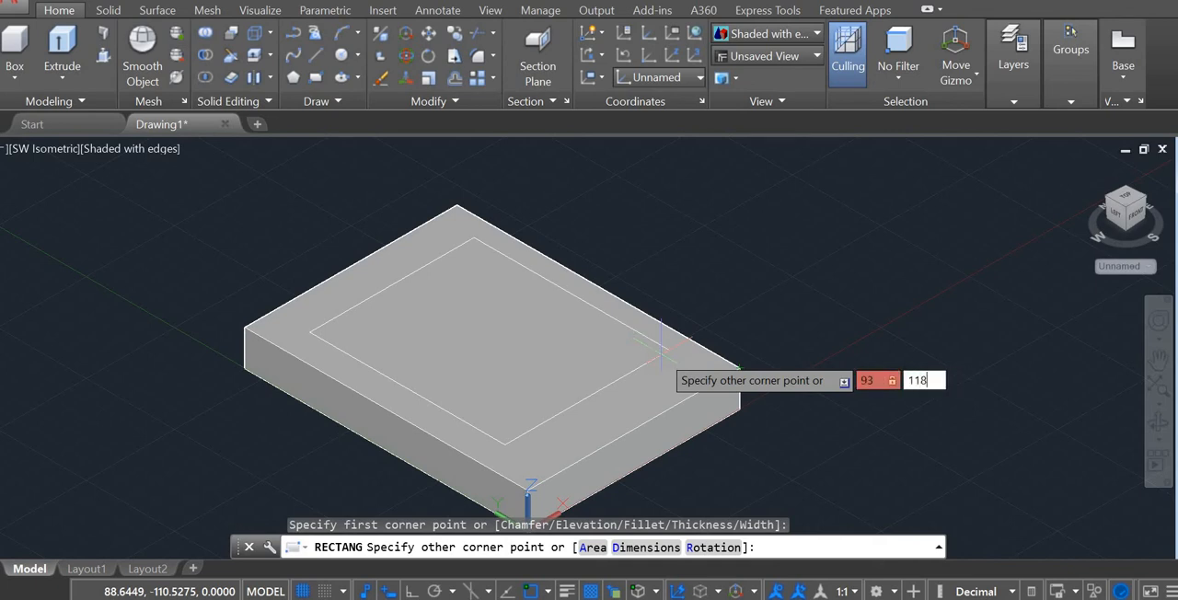
key(Return)
key(Escape)
Step: Extrude the rectangle polyline on the base box upward to a height of 50
click(62, 46)
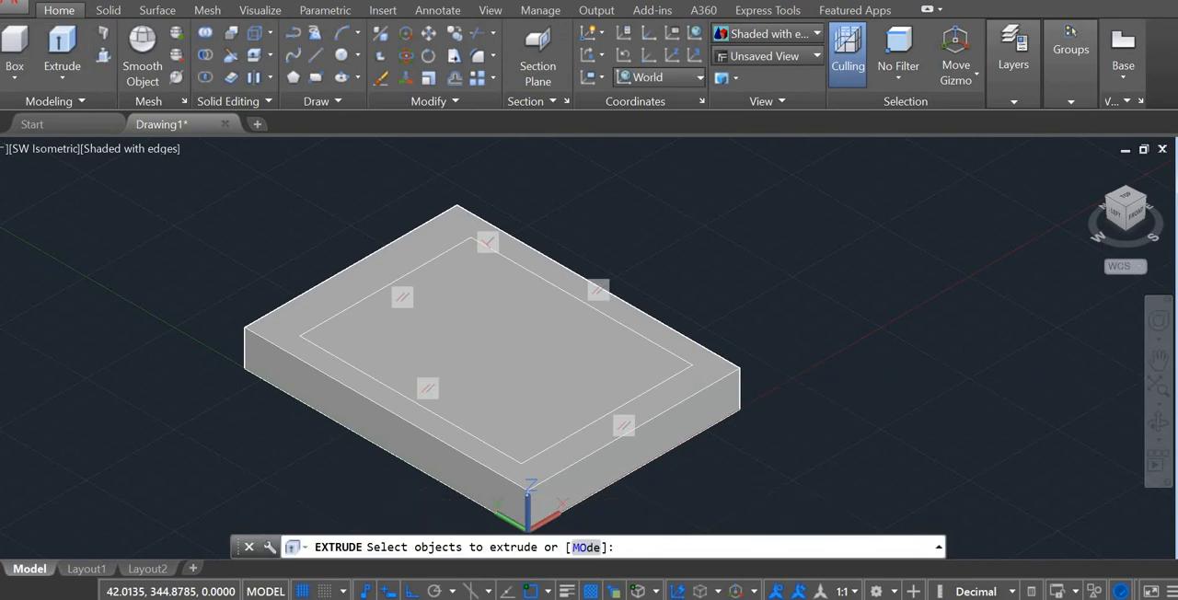
click(317, 342)
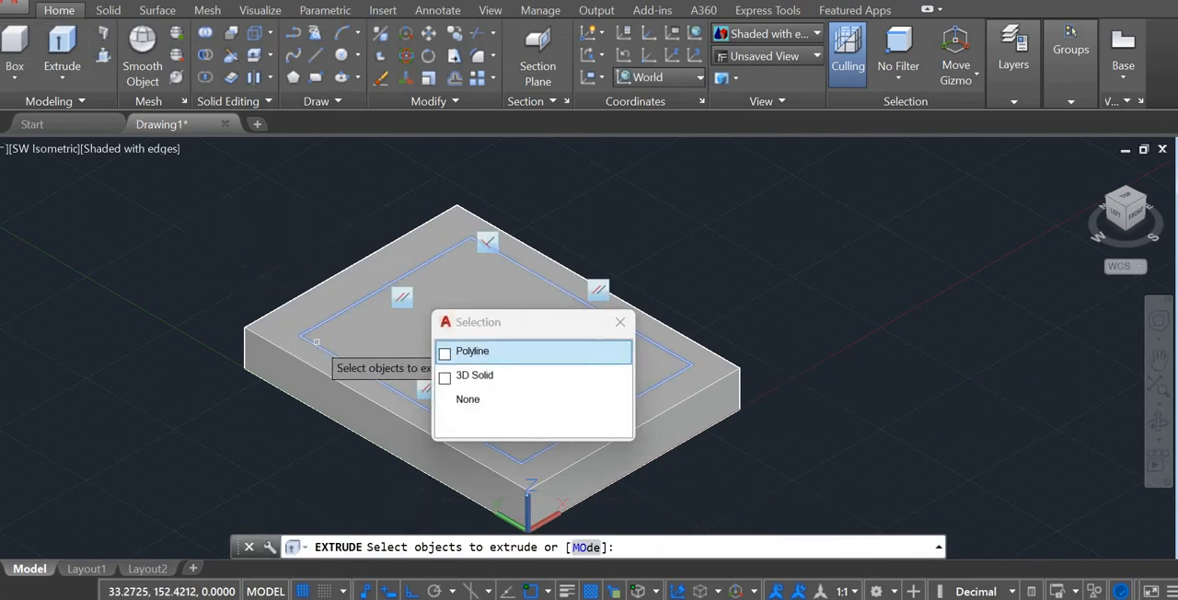
key(Return)
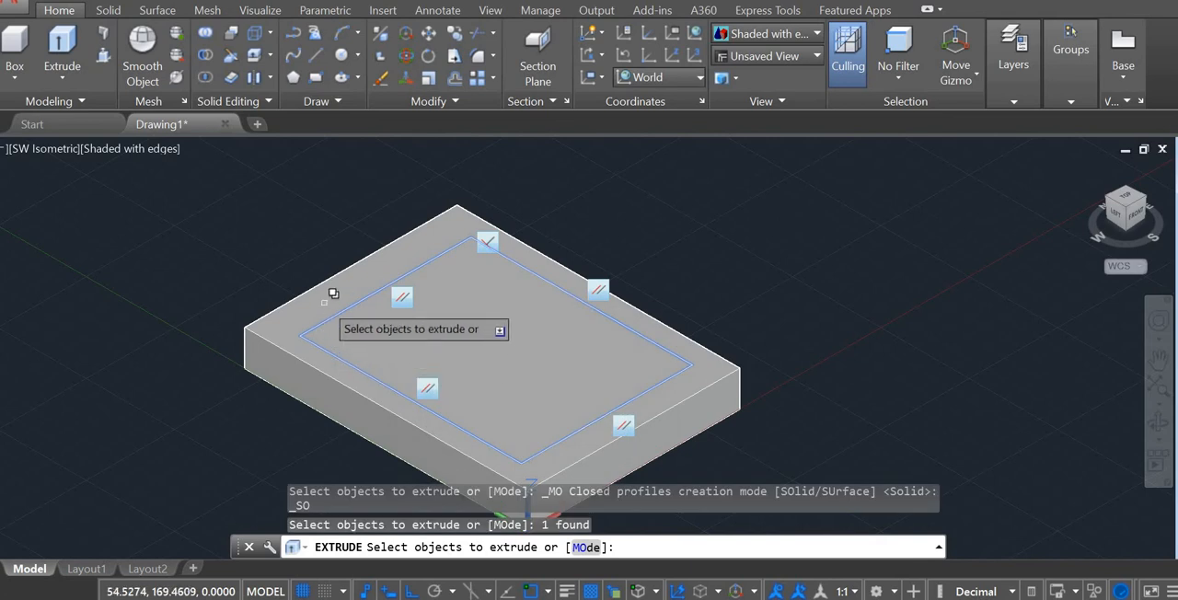
key(Return)
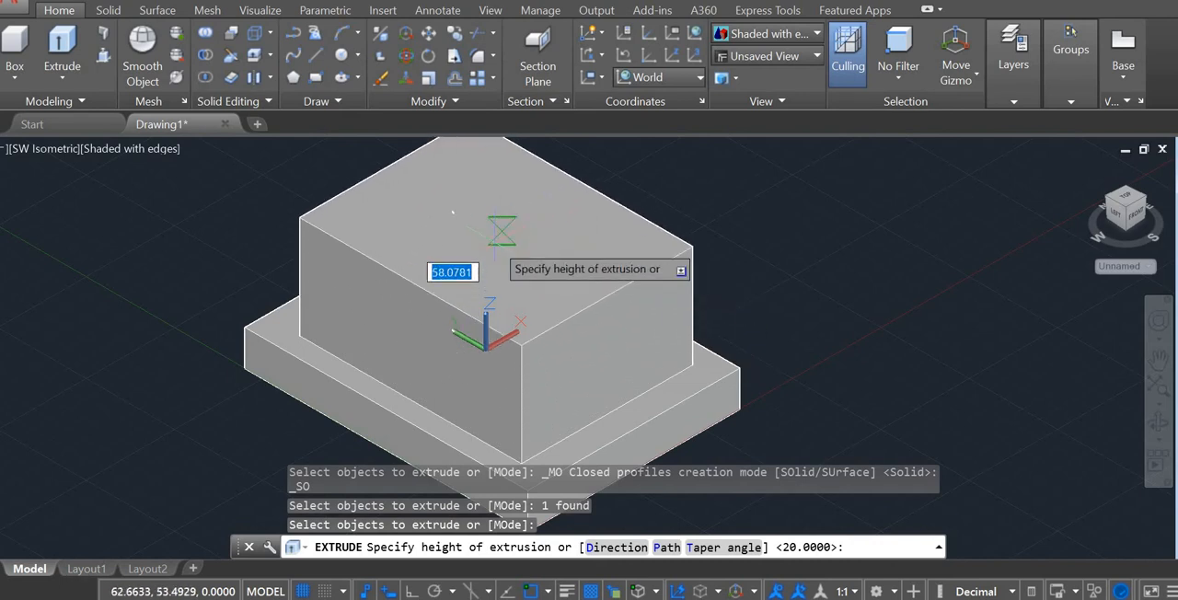
text(50)
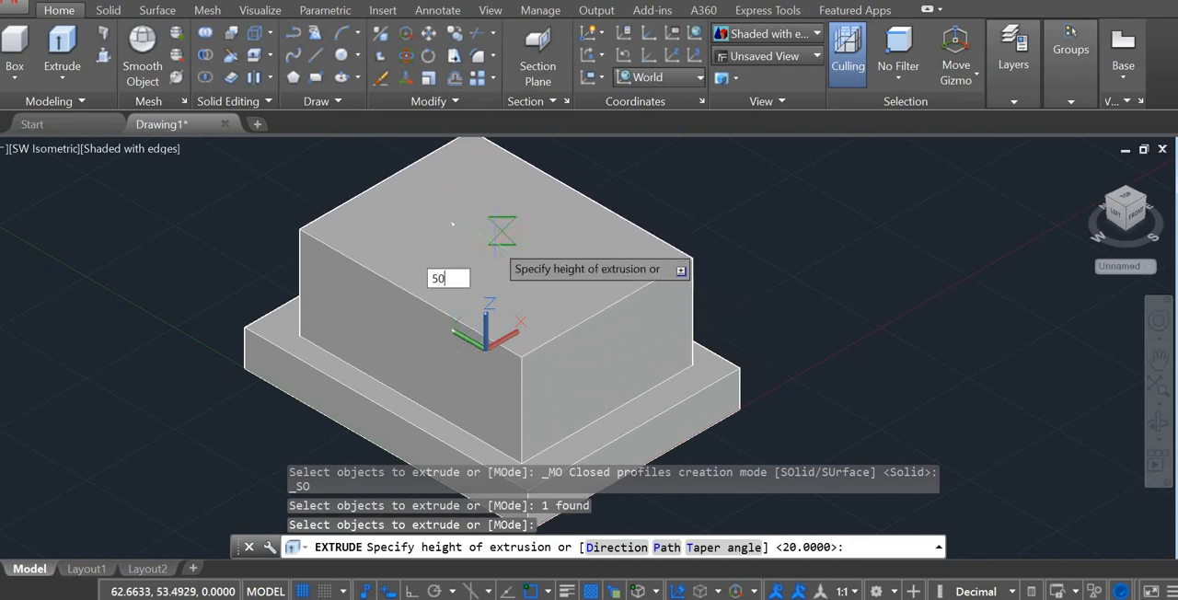
key(Return)
key(Escape)
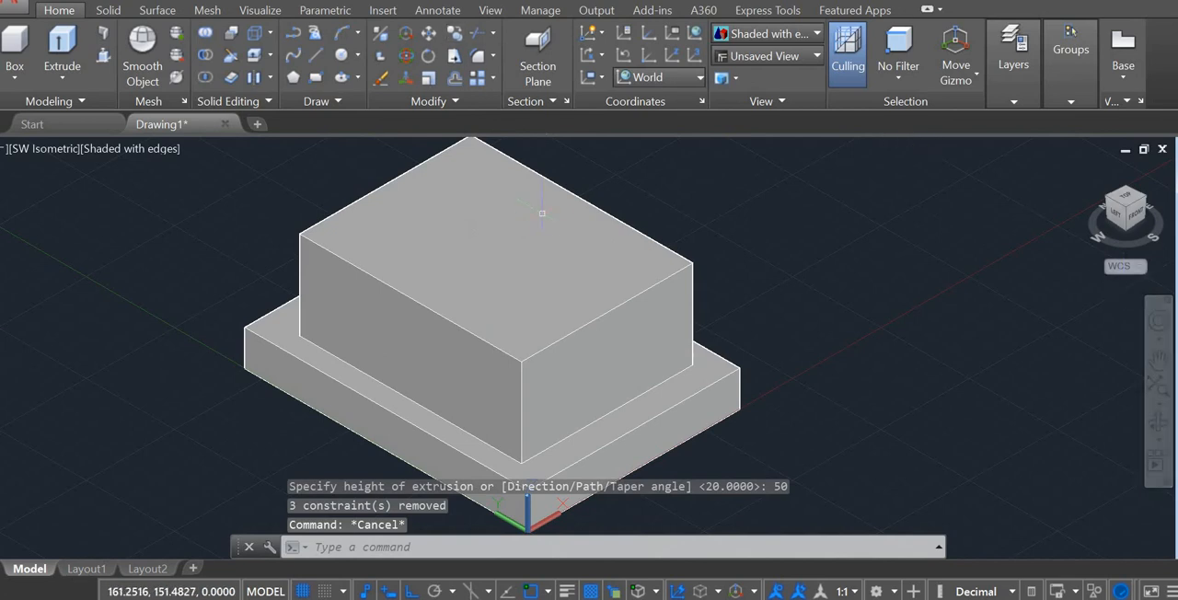
scroll(539, 211, up, 2)
scroll(527, 179, down, 5)
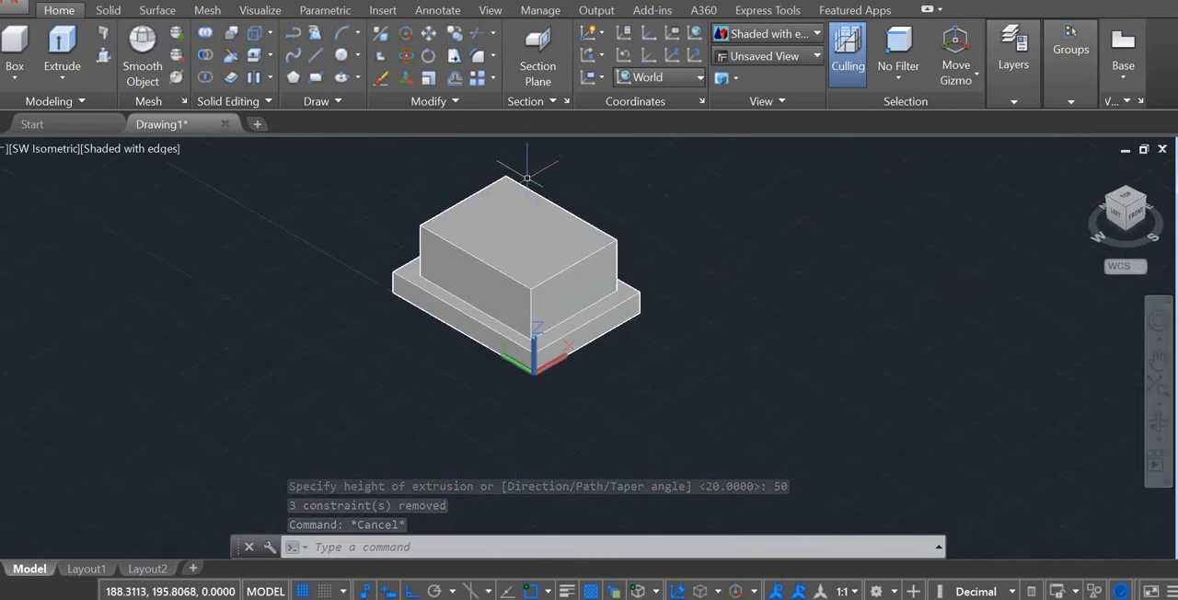
key(alt+Tab)
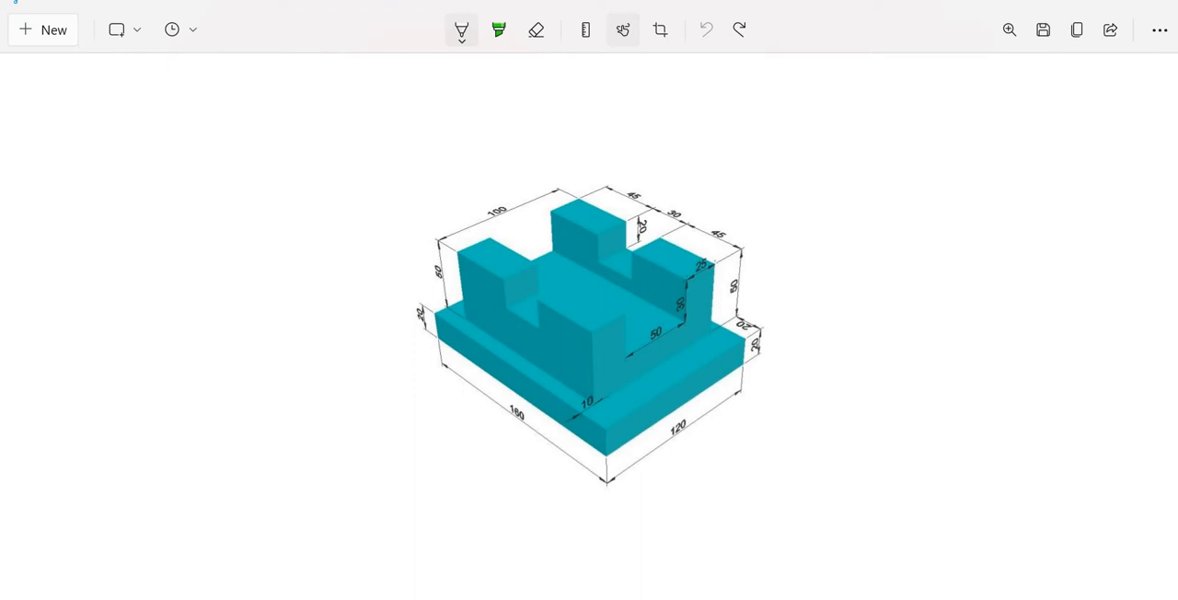
key(alt+Tab)
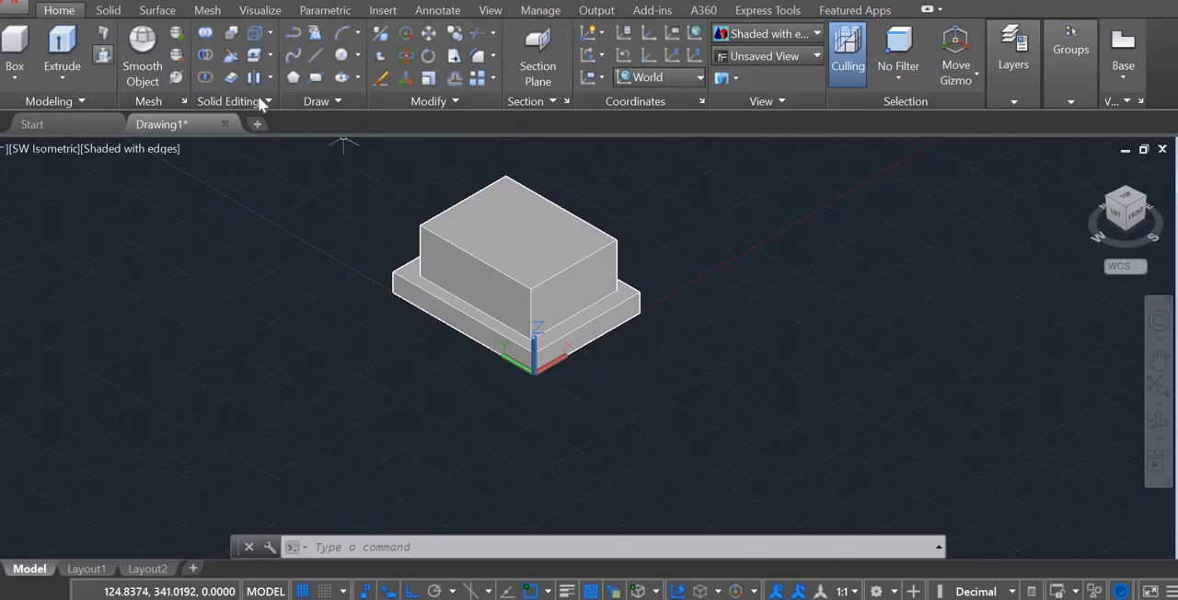
click(316, 77)
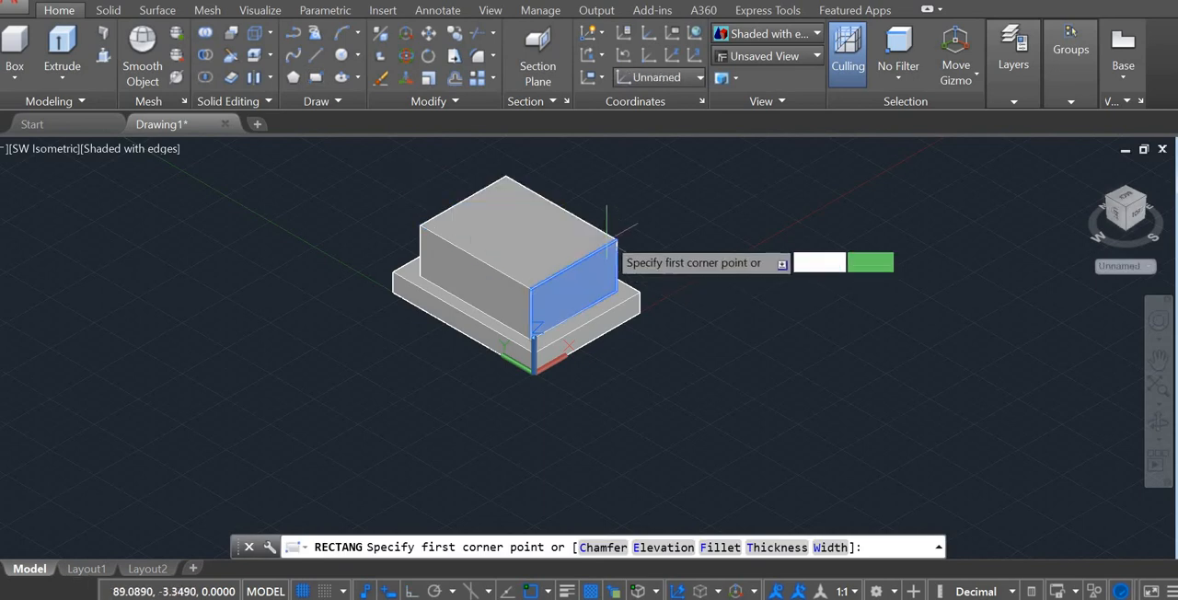
scroll(543, 188, up, 3)
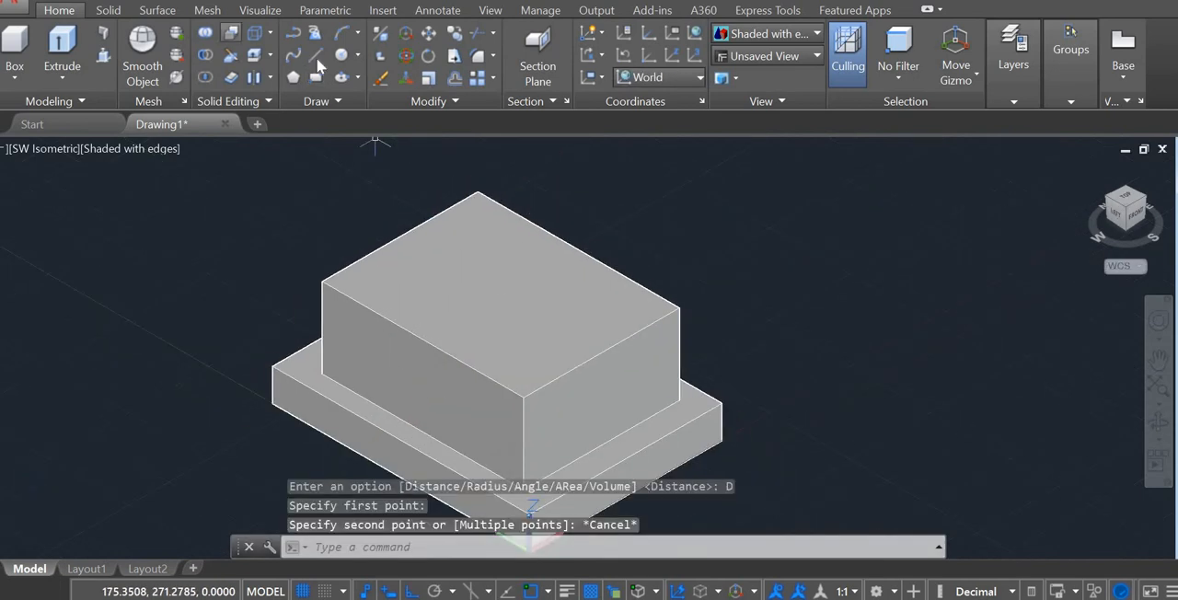
click(315, 55)
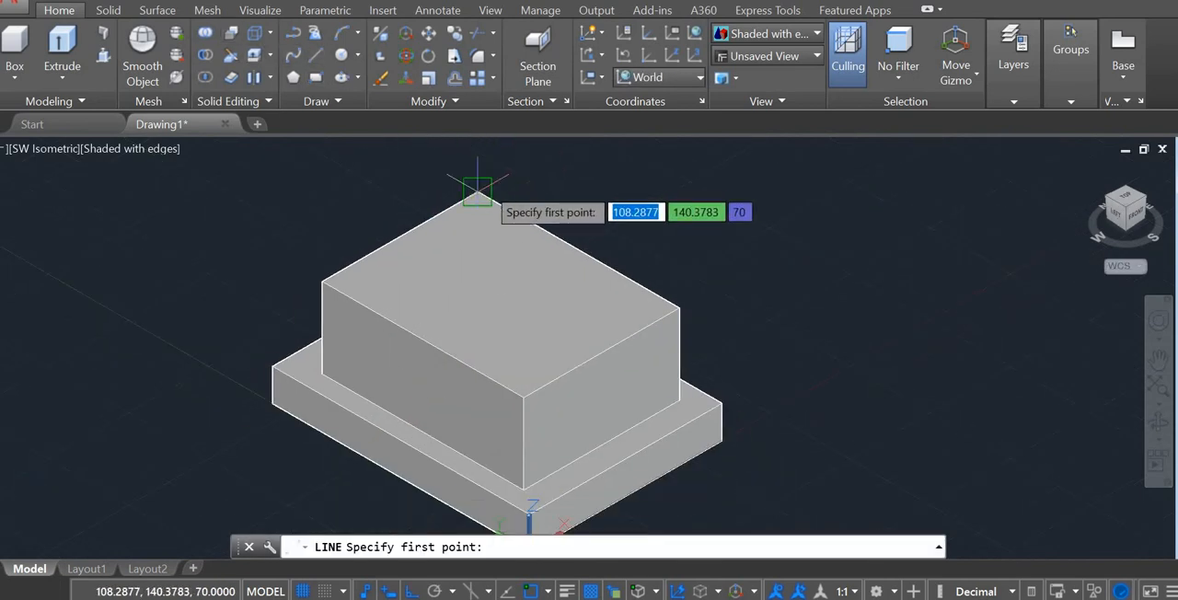
click(478, 193)
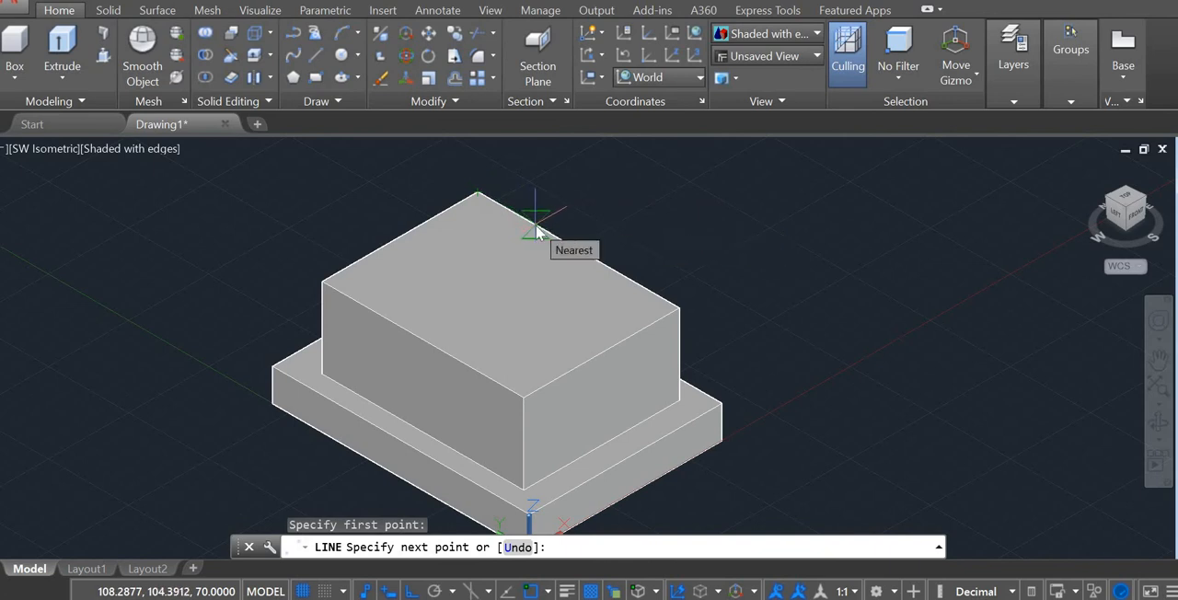
text(20)
key(Return)
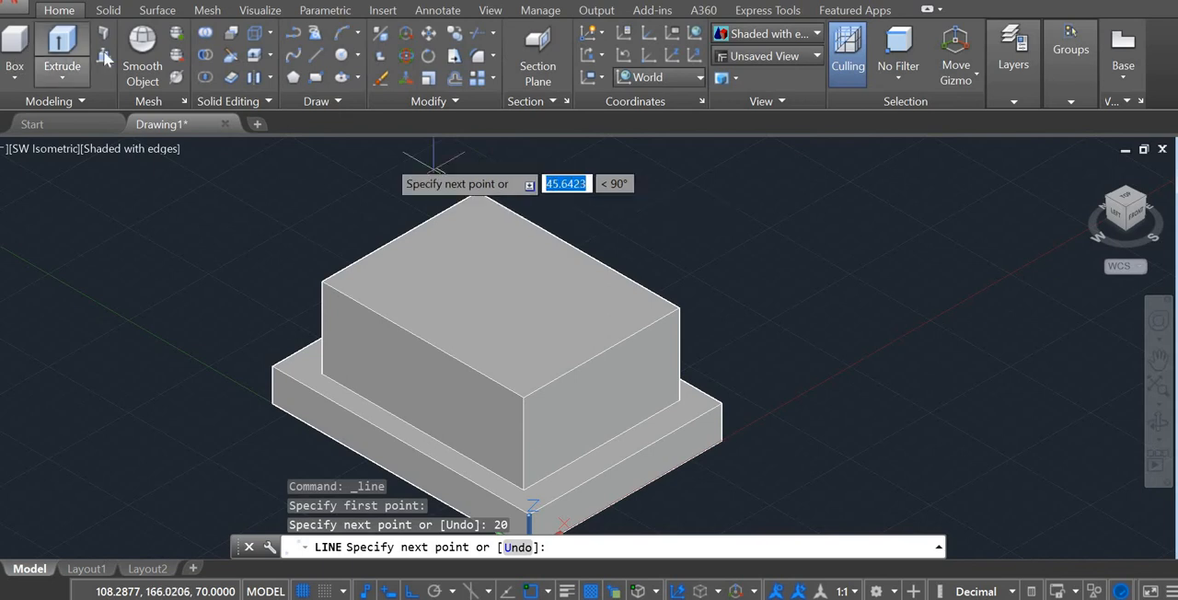
Step: Draw slot layout lines on the block's top face: 45 along the long edge from the far corner, then 95 across the block
click(313, 59)
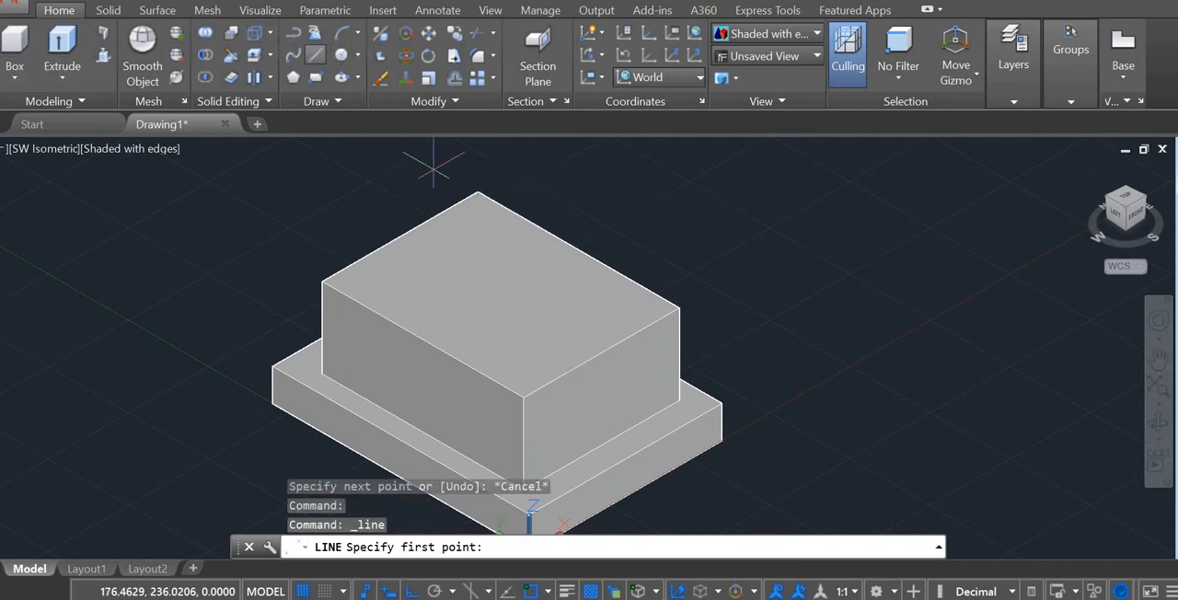
click(476, 192)
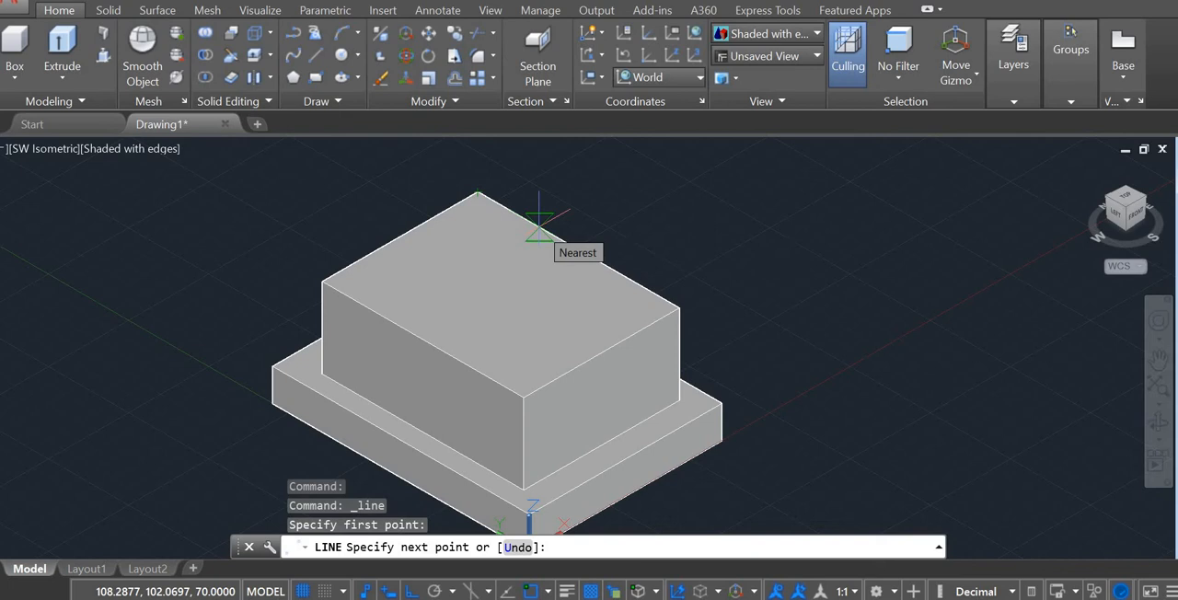
text(45)
key(Return)
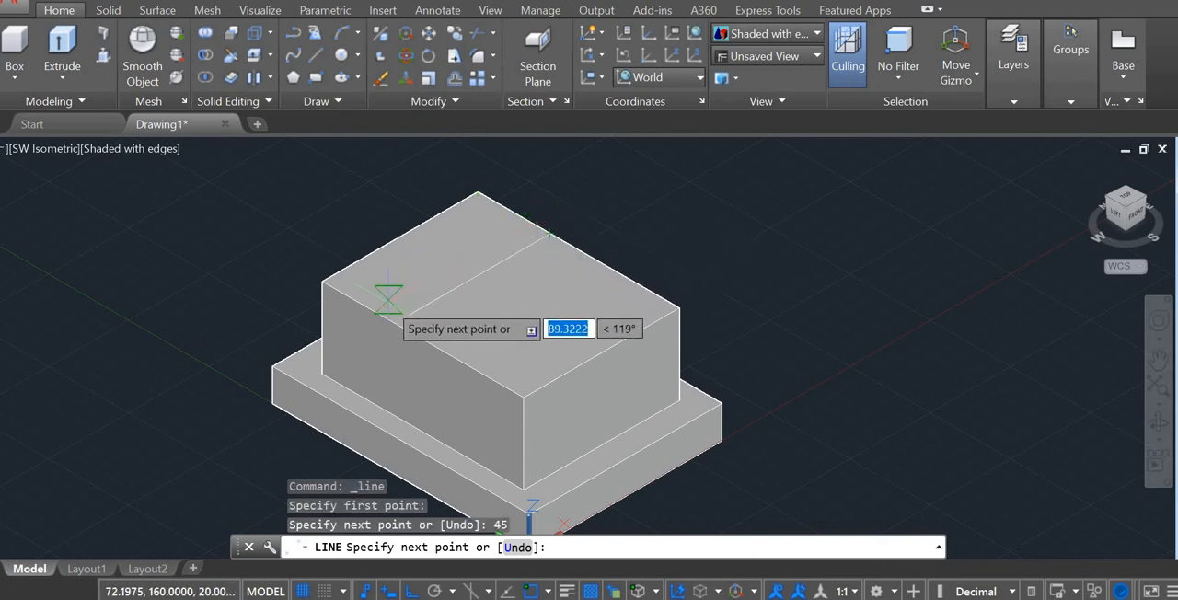
text(95)
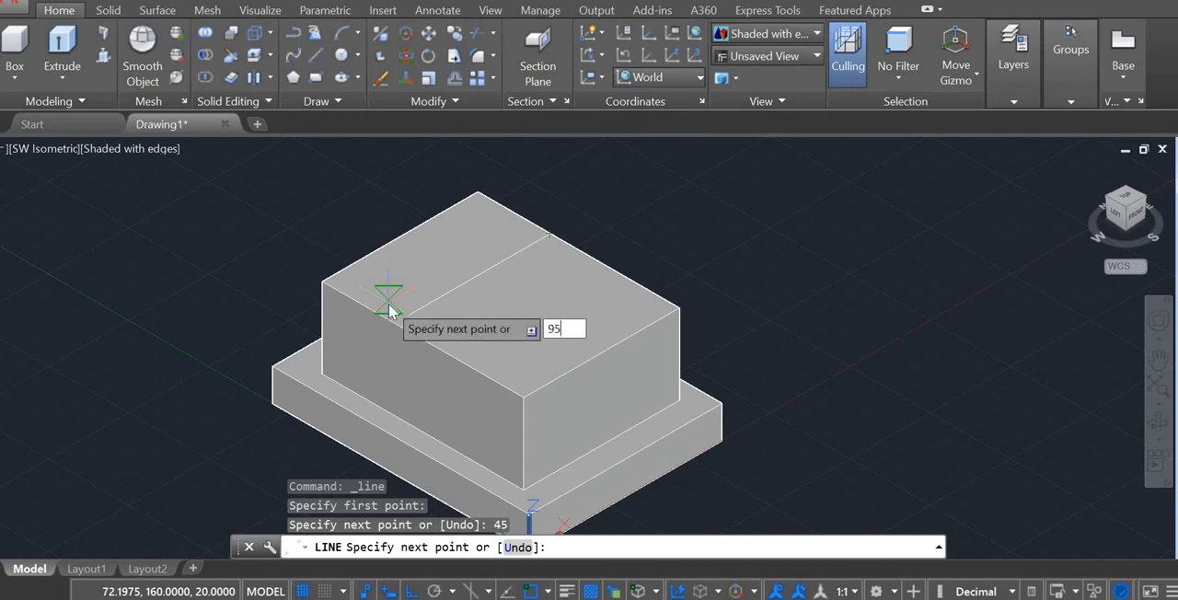
key(Return)
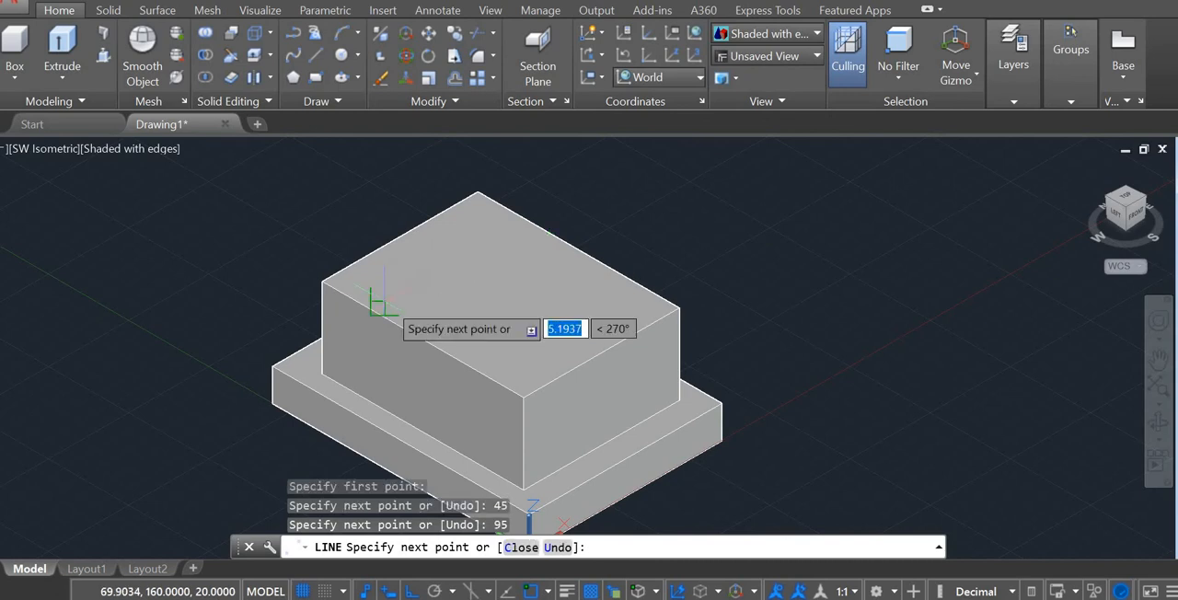
key(Escape)
key(Escape)
key(Escape)
Step: Extrude the slot polyline on the block's top face 20 downward into the block, checking the reference drawing for the depth
click(62, 41)
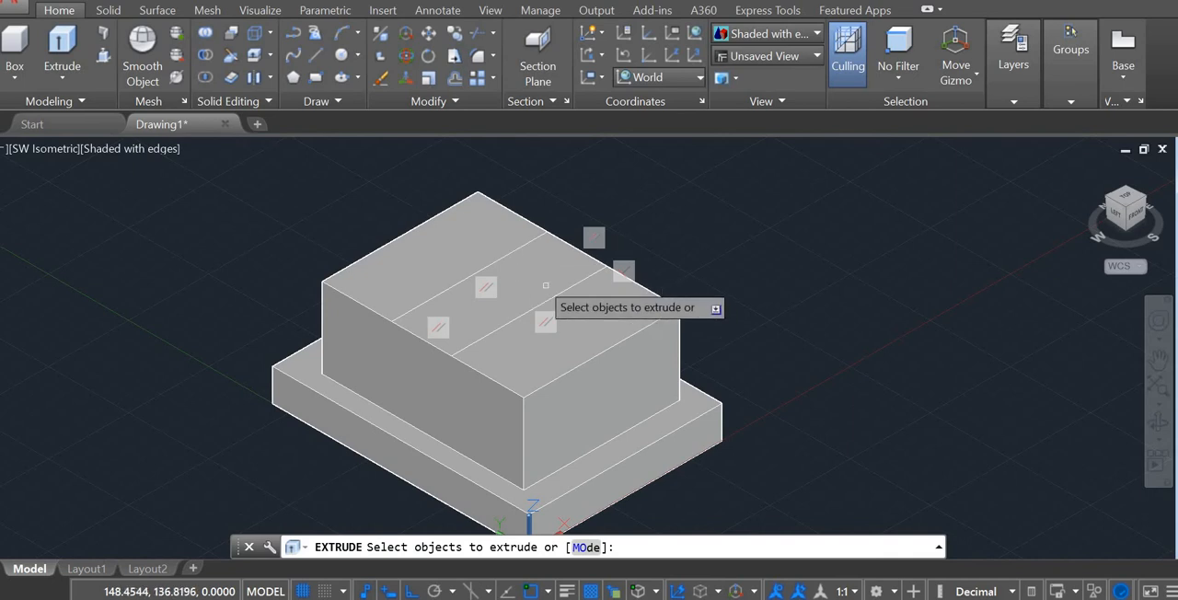
click(519, 249)
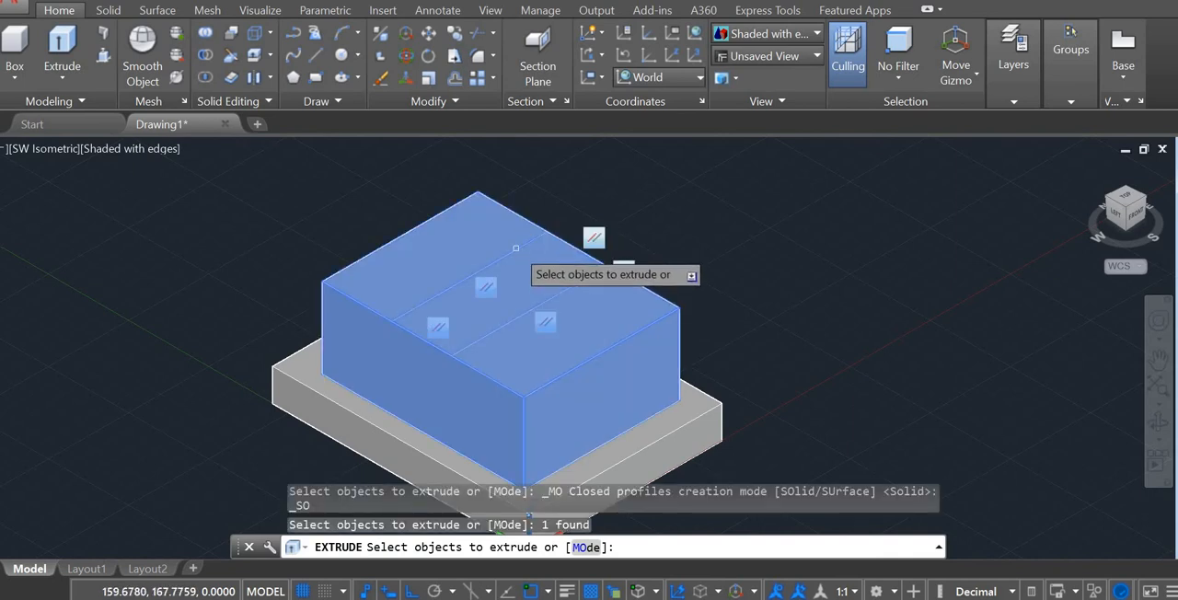
click(516, 247)
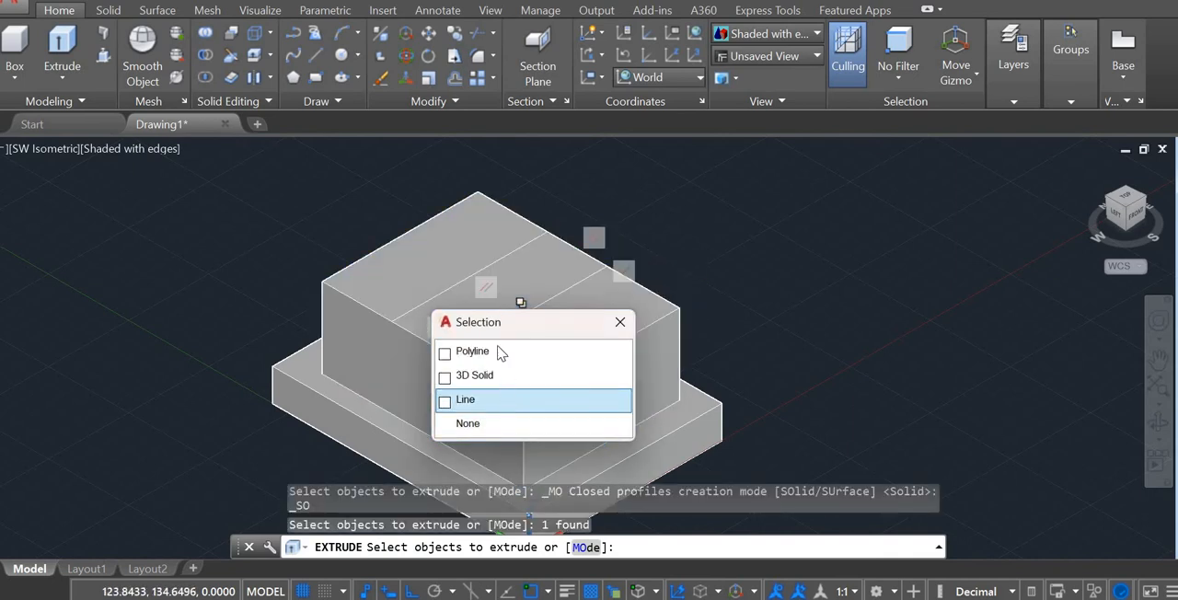
click(500, 353)
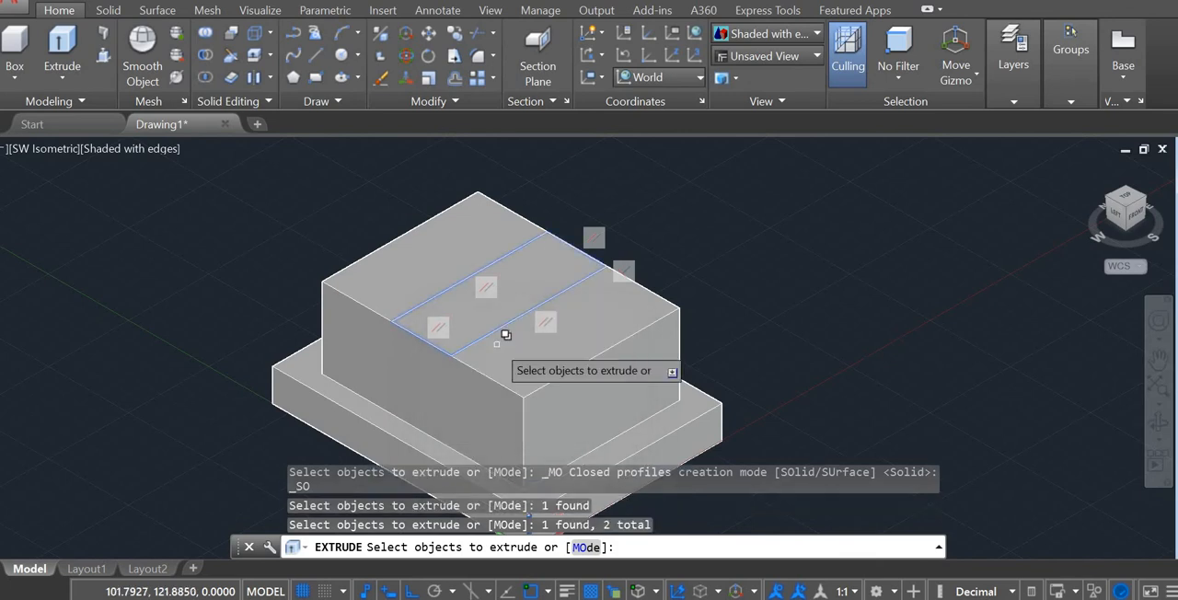
key(Return)
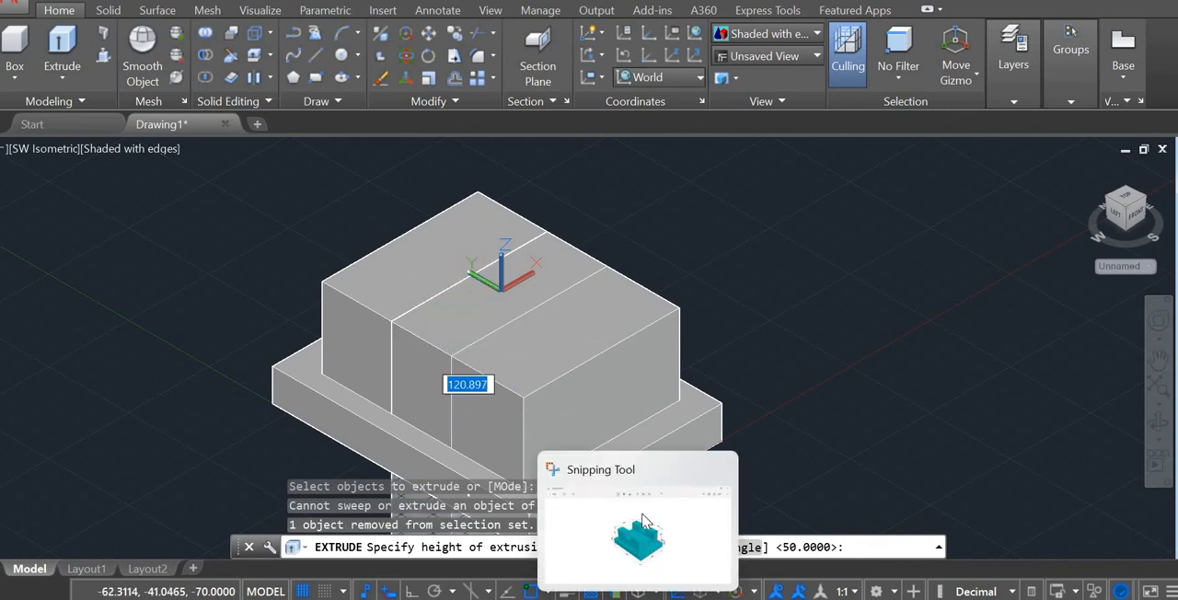
click(638, 598)
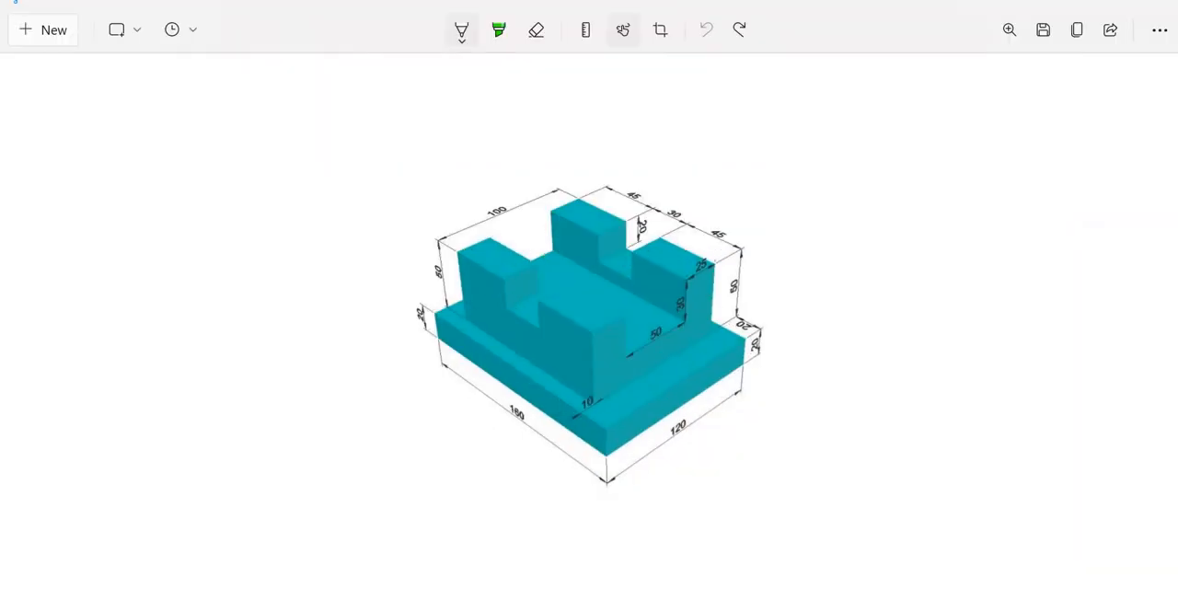
click(674, 598)
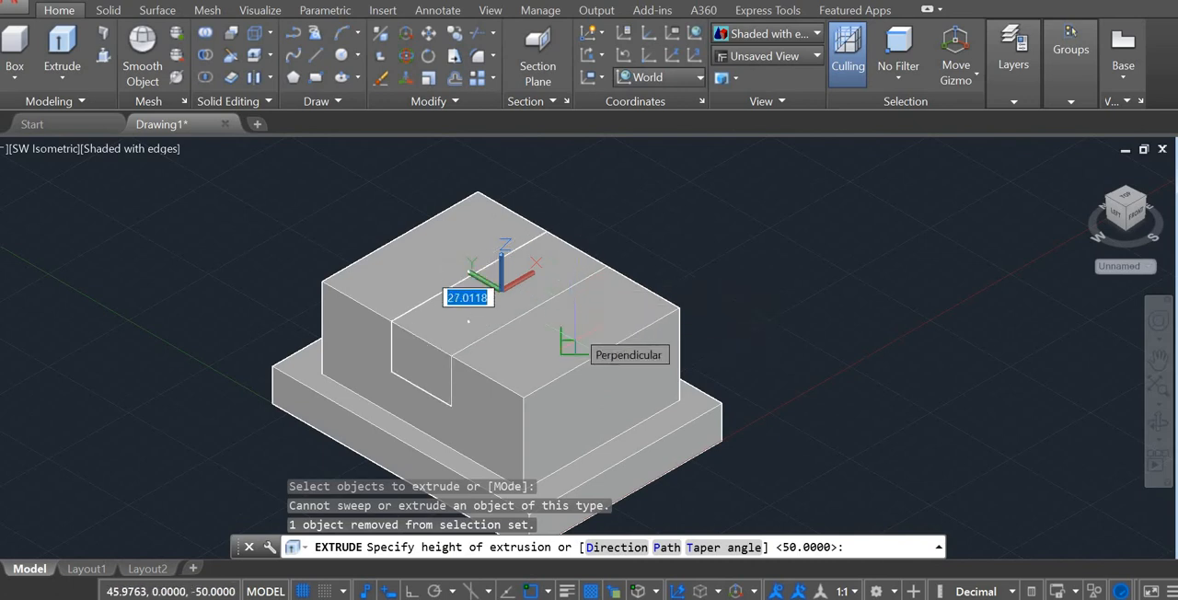
text(20)
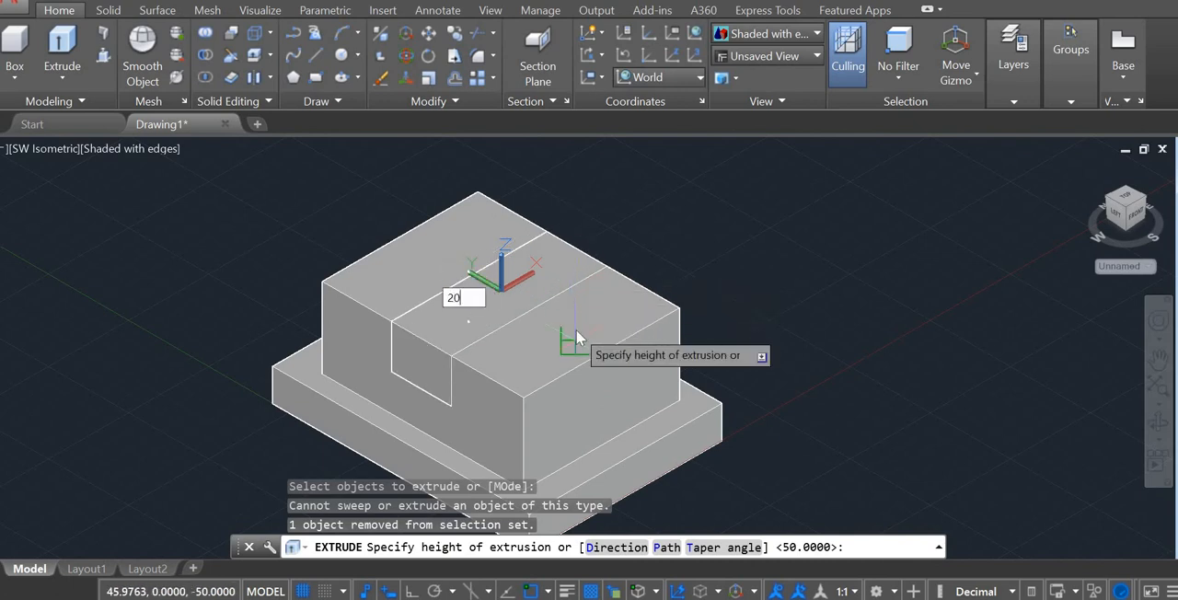
key(Return)
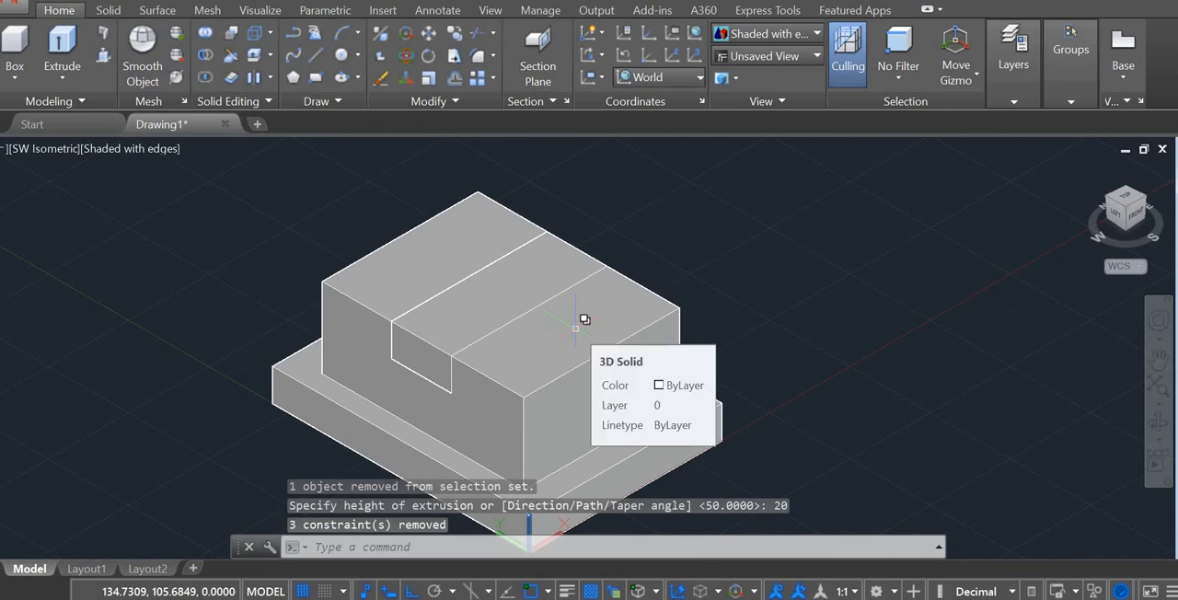
key(ctrl+z)
Step: Subtract the extruded slot solid from the raised block
click(206, 56)
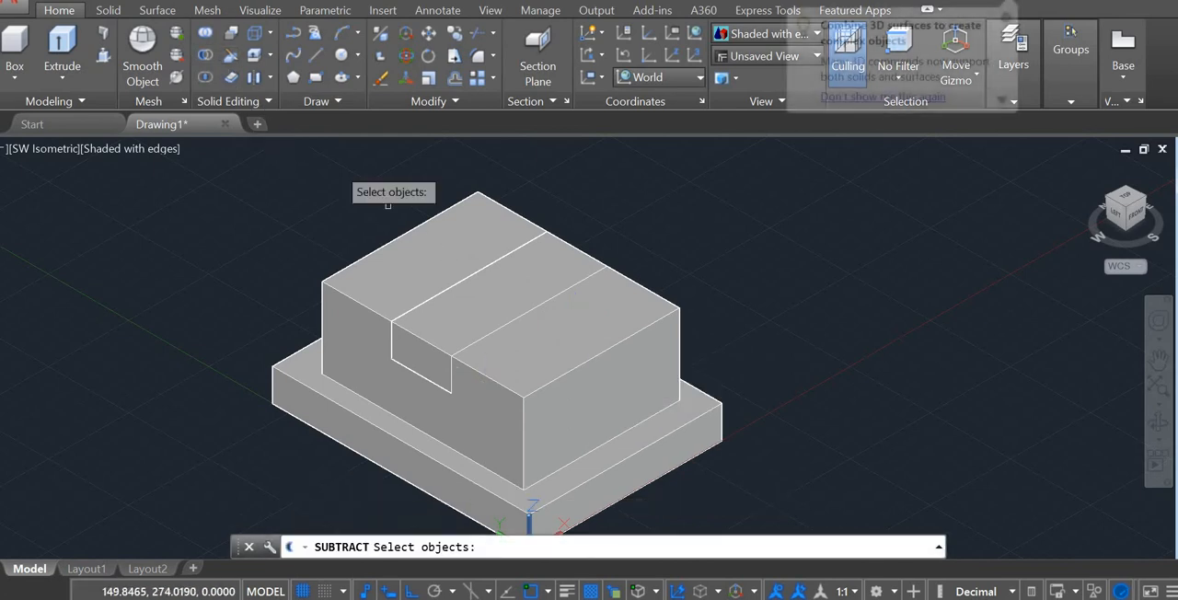
click(444, 249)
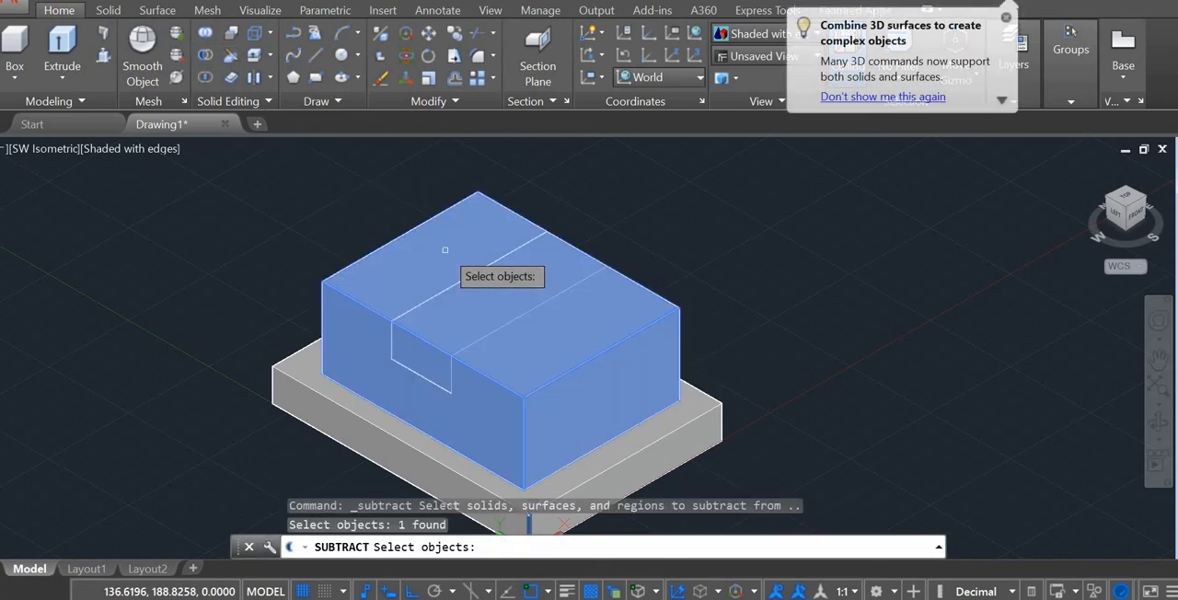
key(Return)
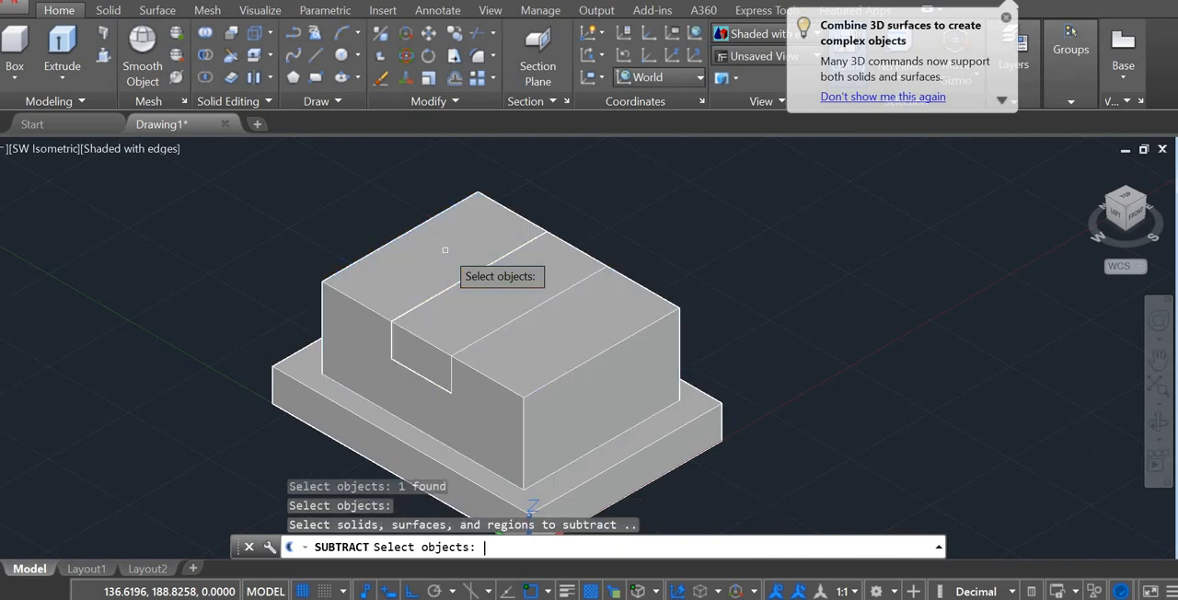
click(470, 297)
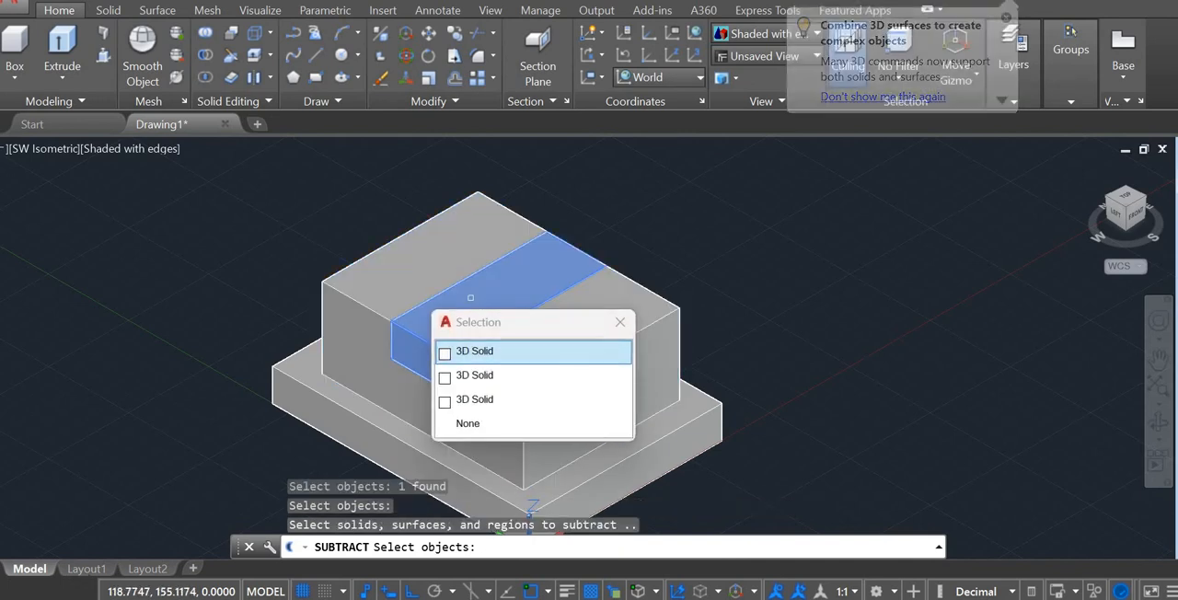
key(Return)
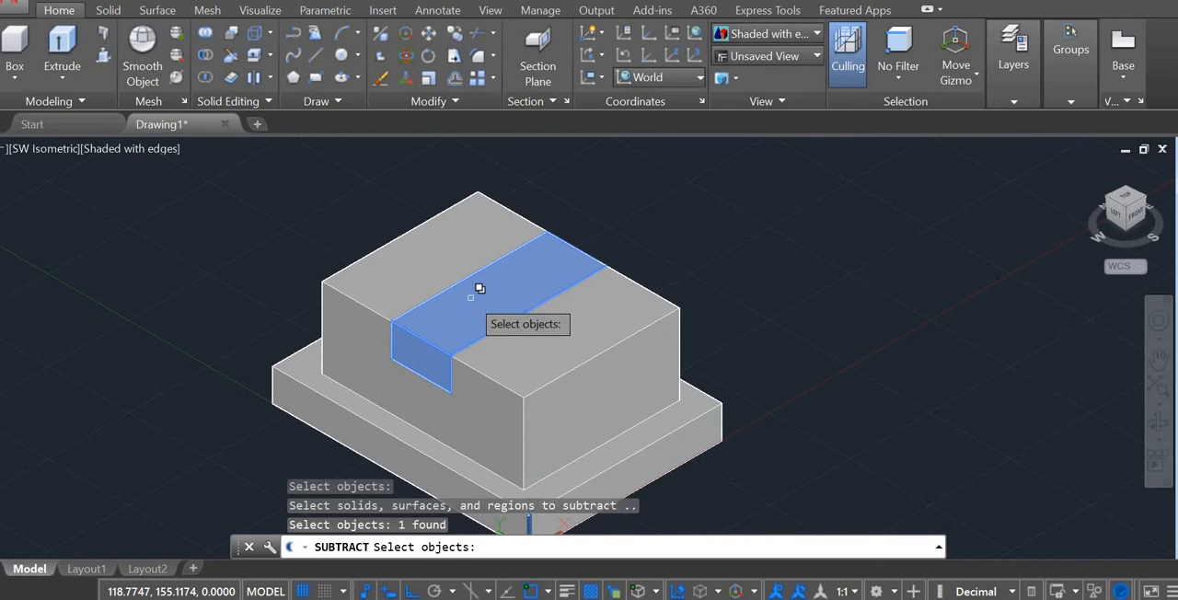
click(471, 297)
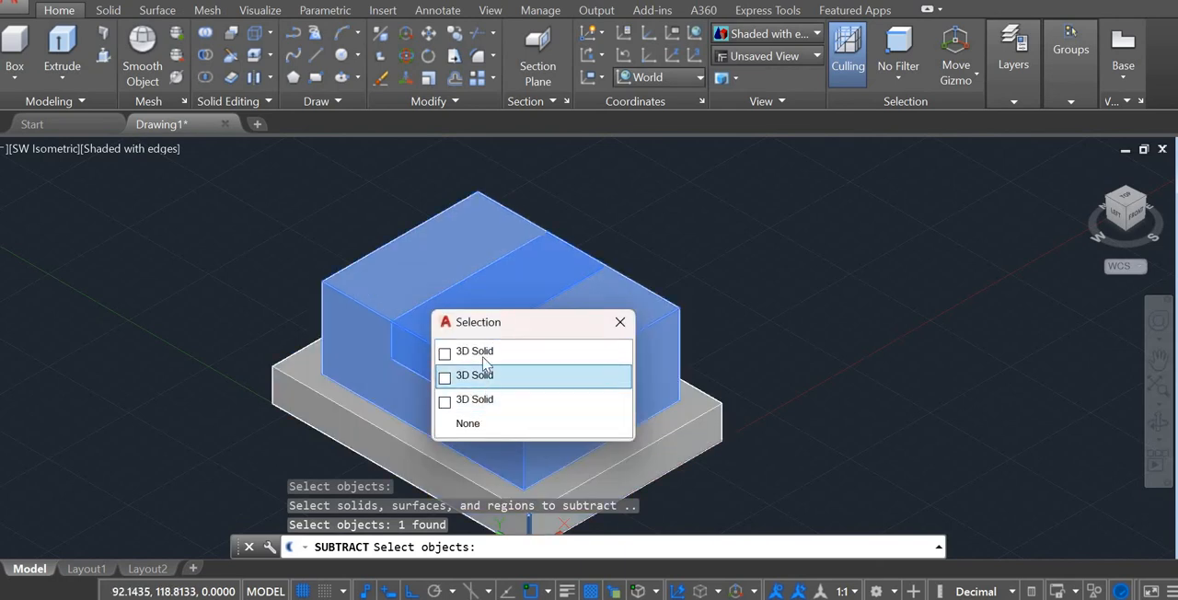
click(490, 349)
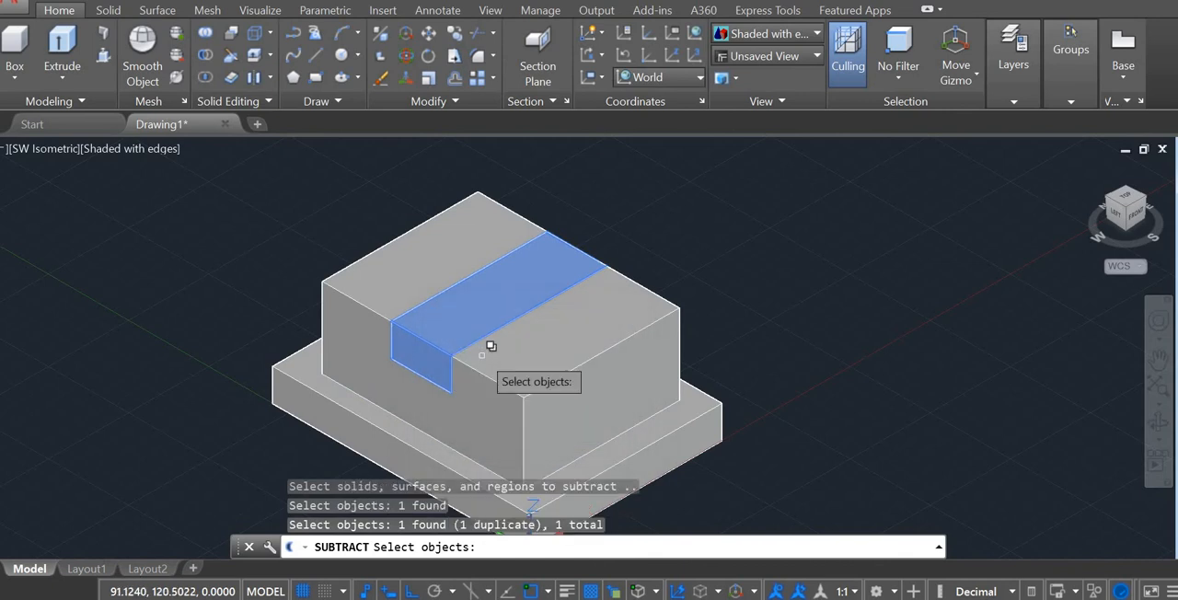
key(Return)
key(Escape)
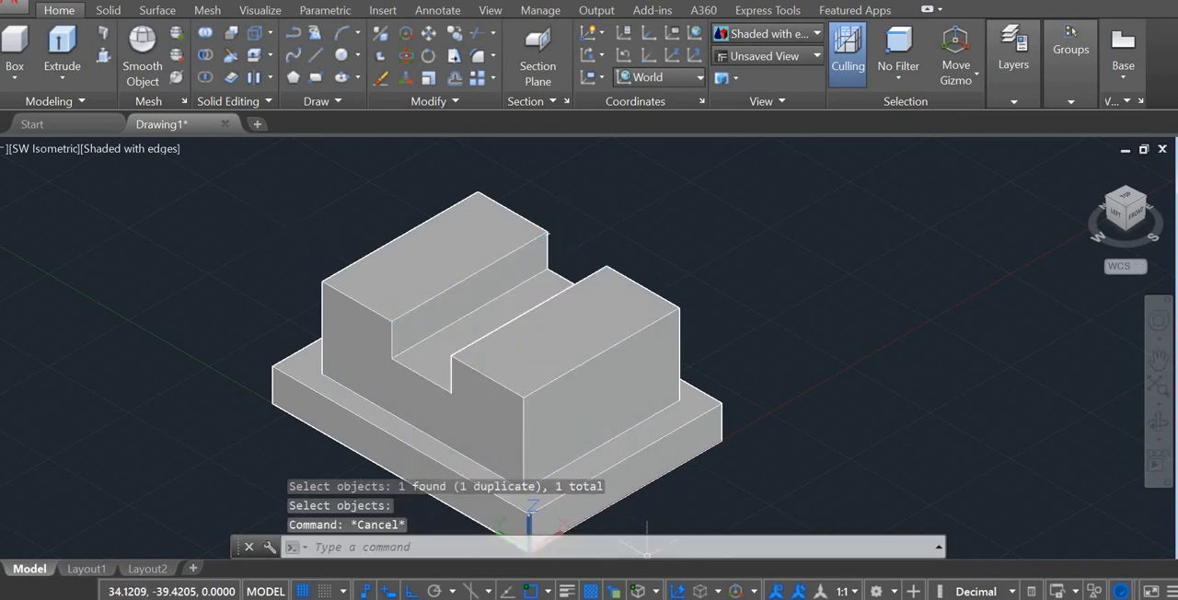
Step: Check the reference drawing and draw lines from the block's near top corner, 25 along the short edge and 95 lengthwise
click(639, 598)
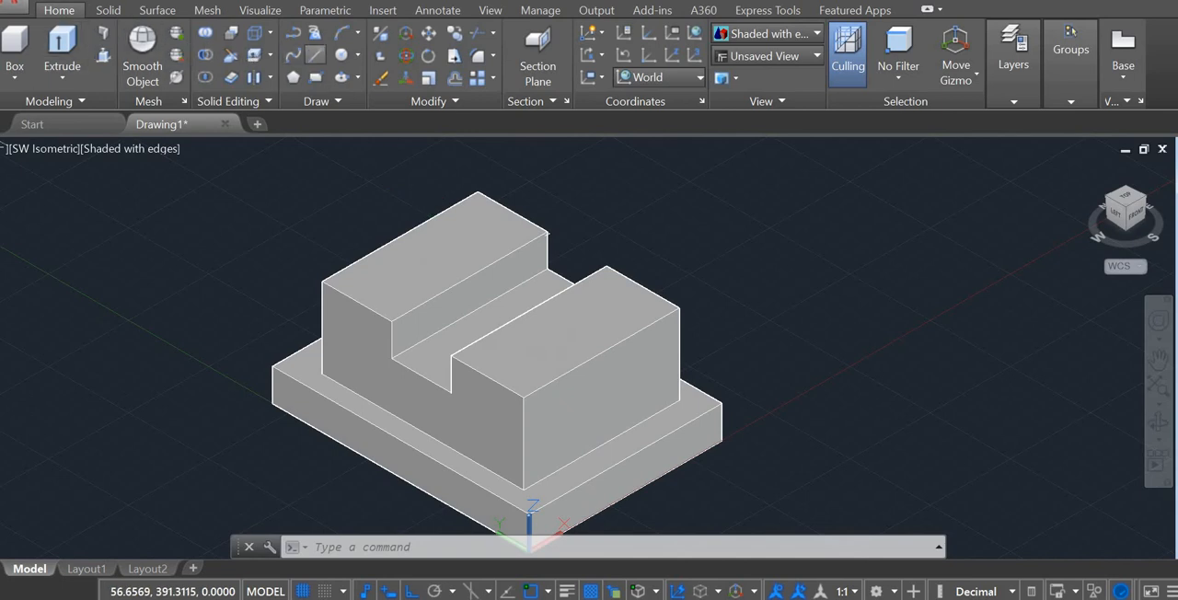
click(316, 55)
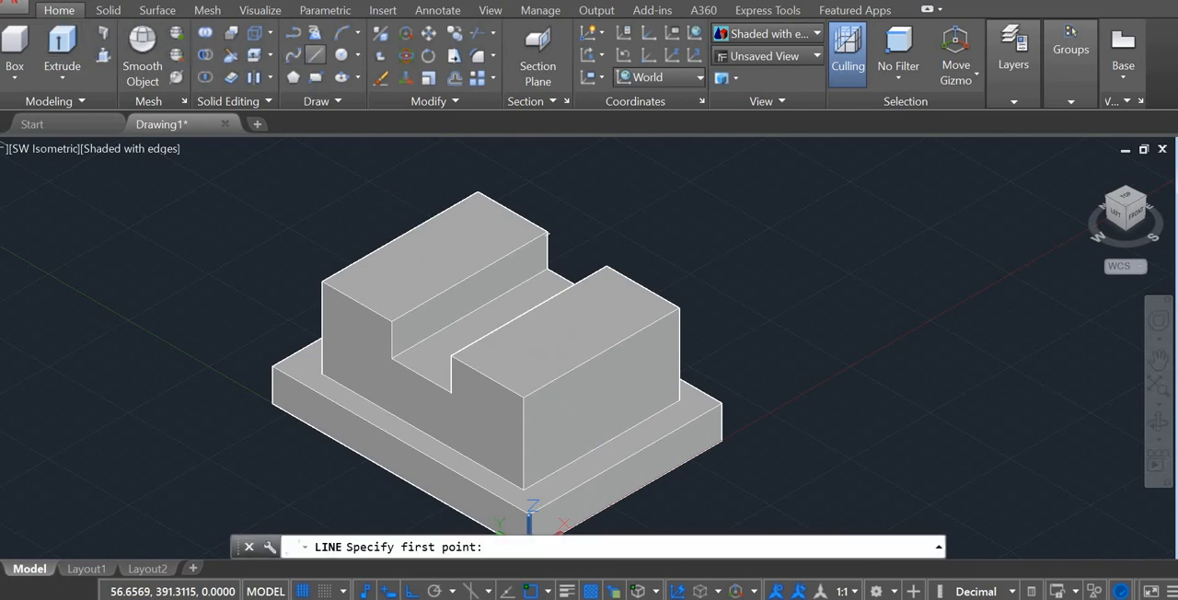
click(523, 398)
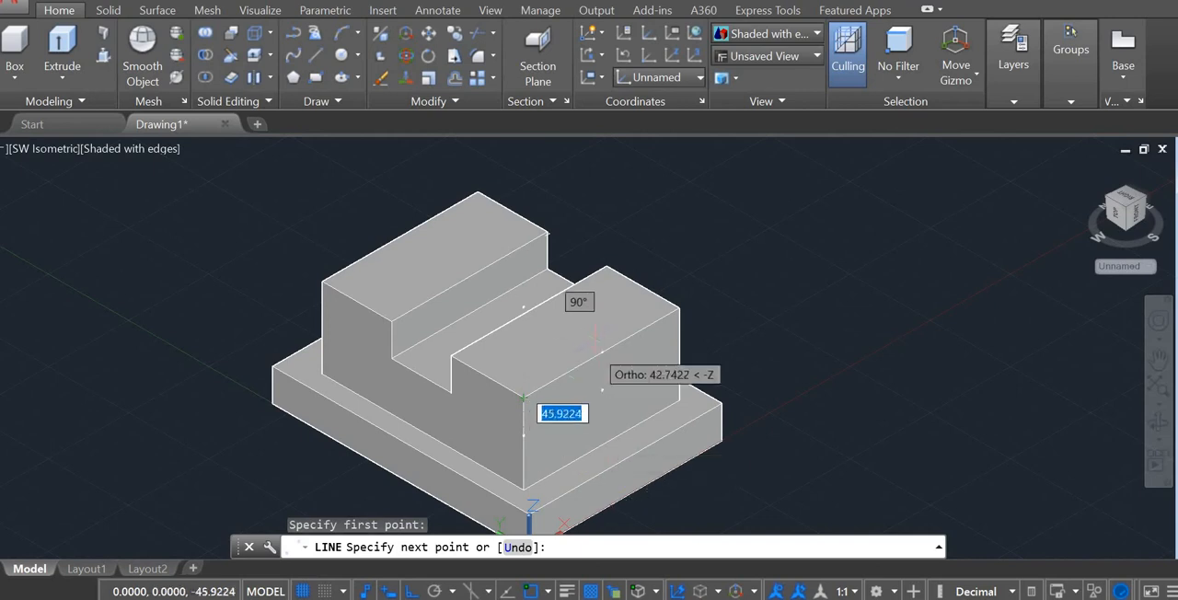
text(25)
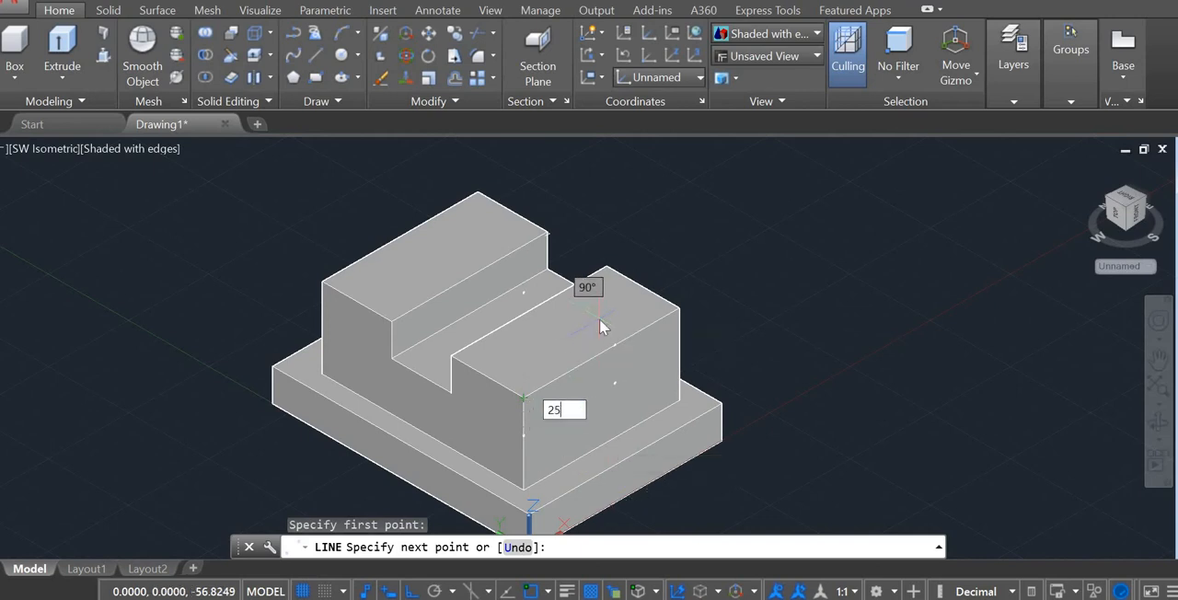
key(Return)
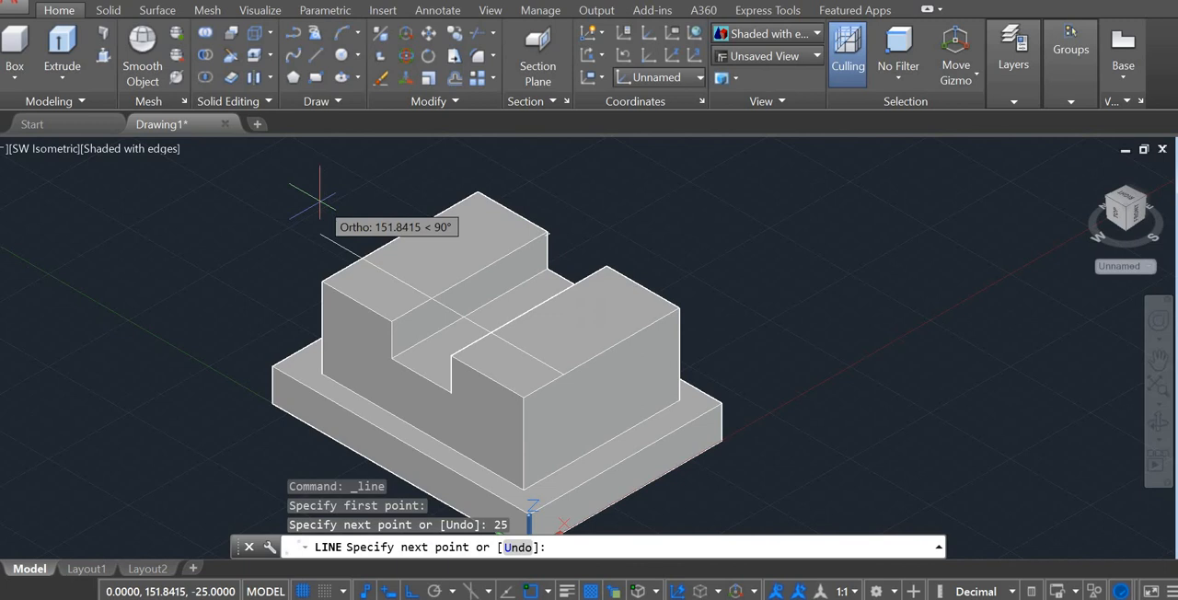
text(95)
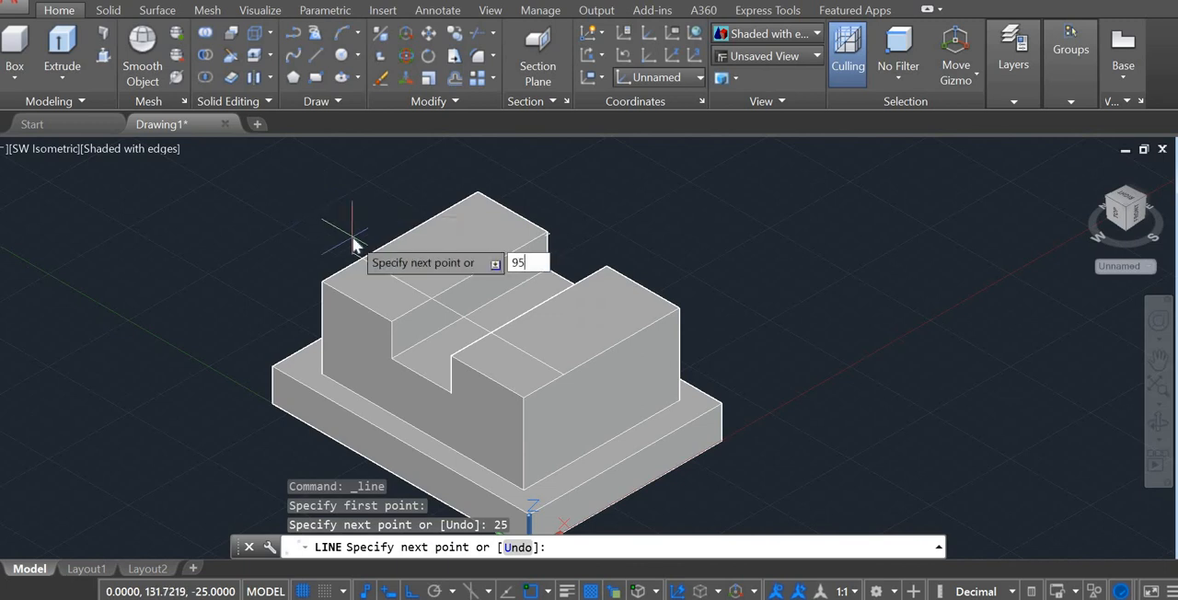
key(Return)
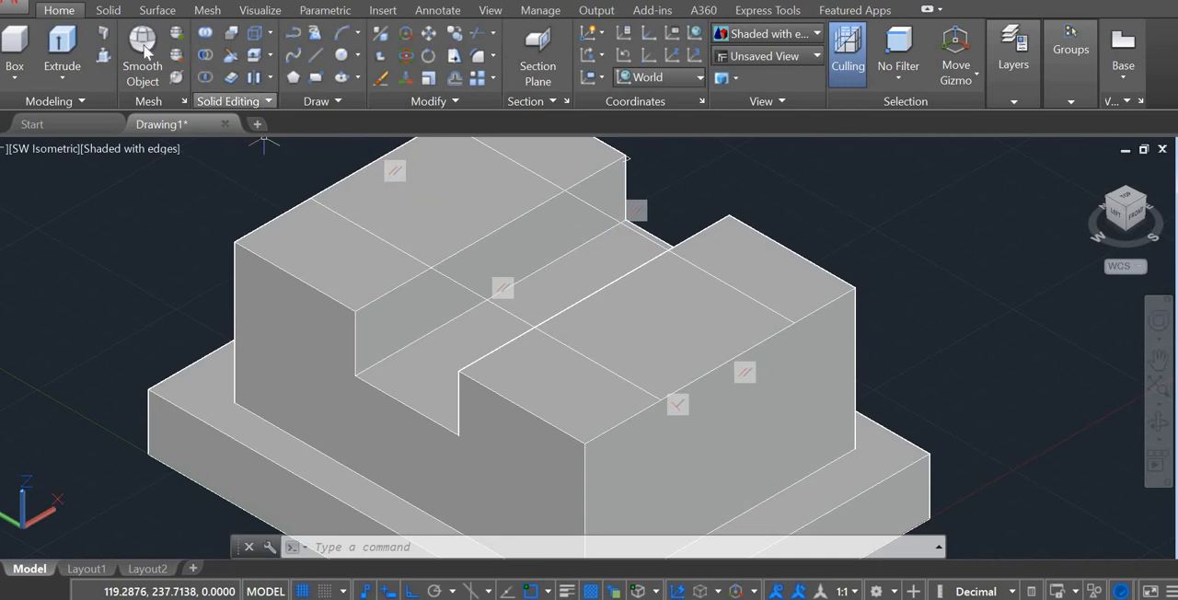
Step: Extrude the closed polyline running lengthwise across the block's top face 30 downward into the block
click(66, 42)
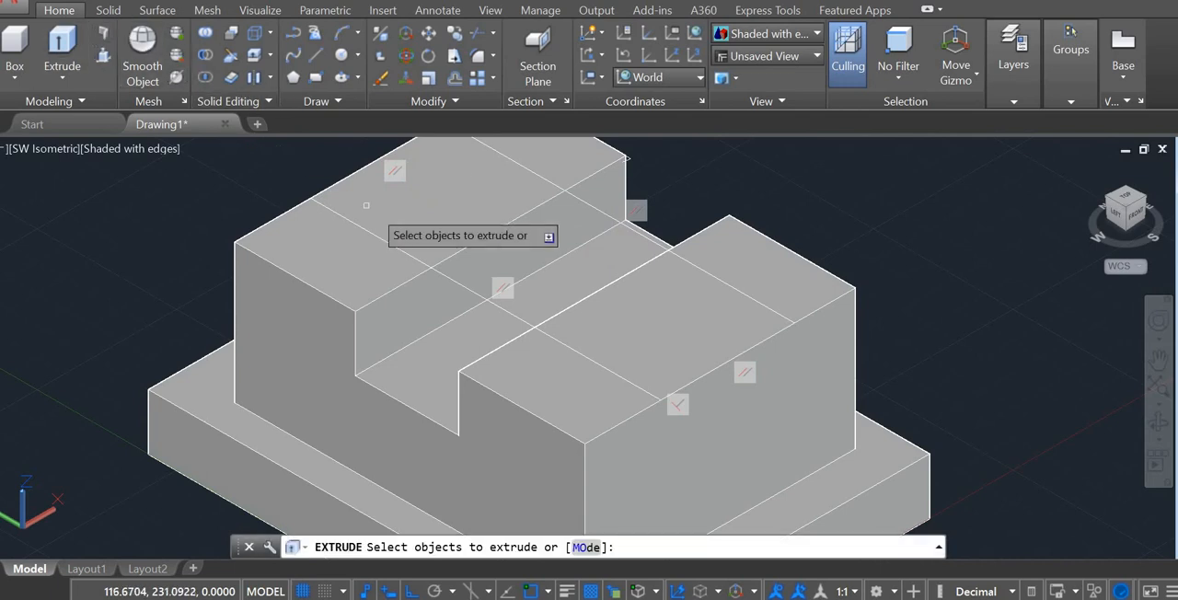
click(465, 286)
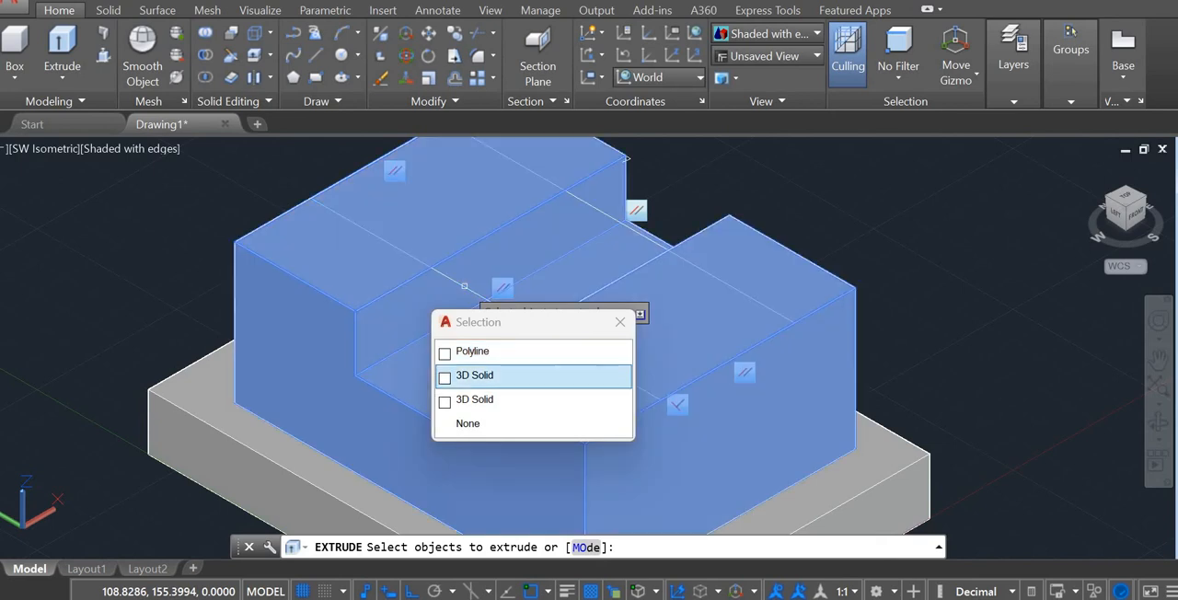
click(455, 352)
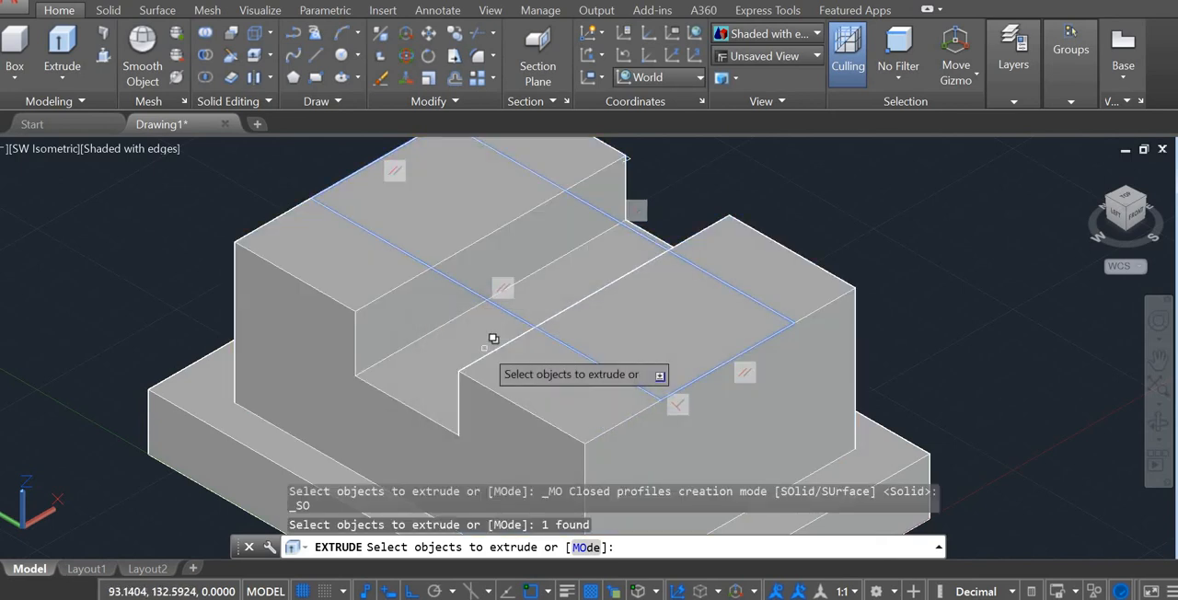
key(Return)
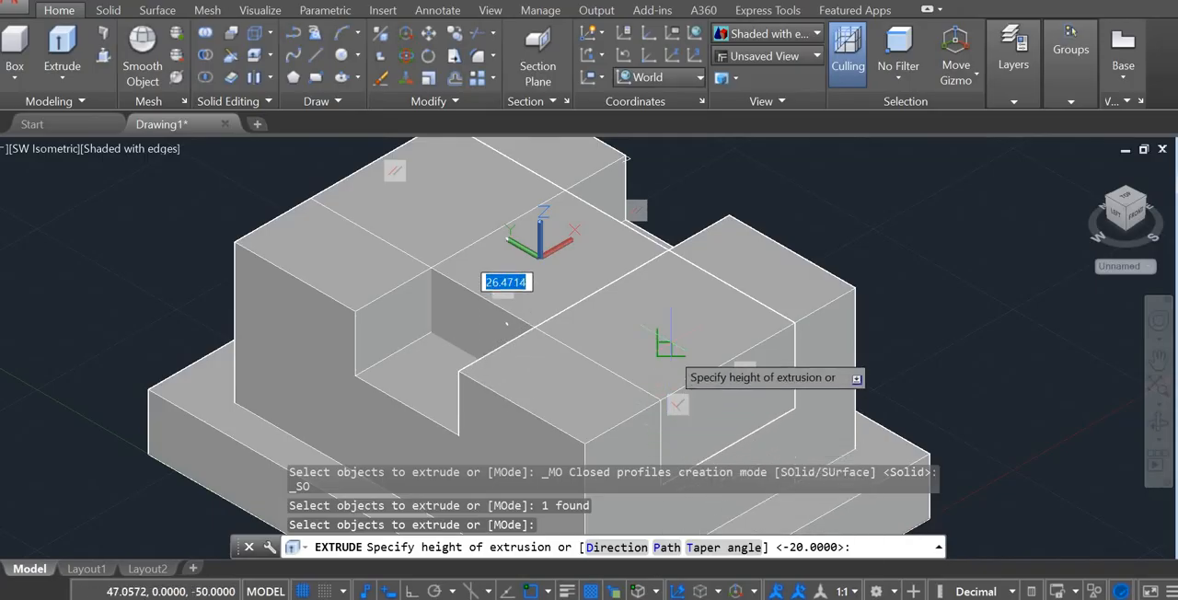
text(30)
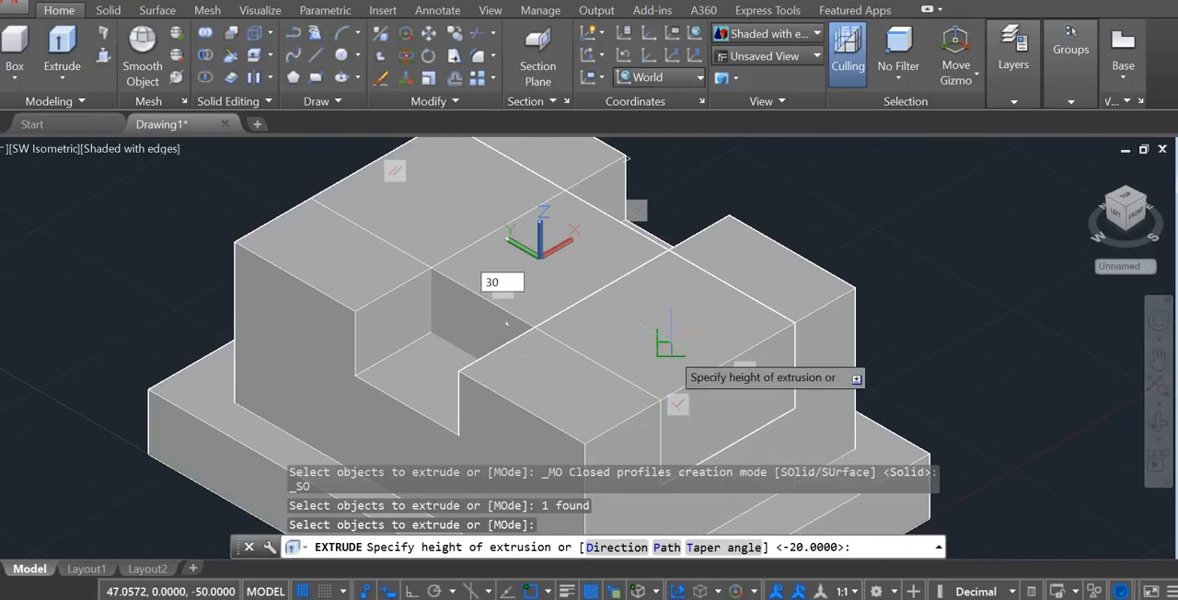
key(Return)
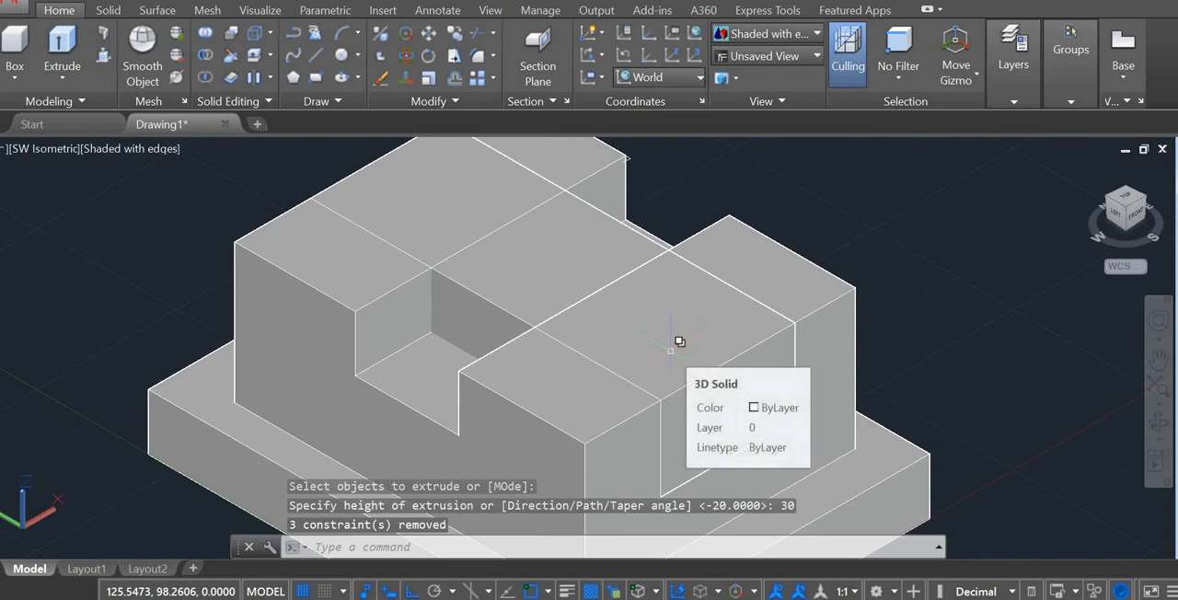
key(Escape)
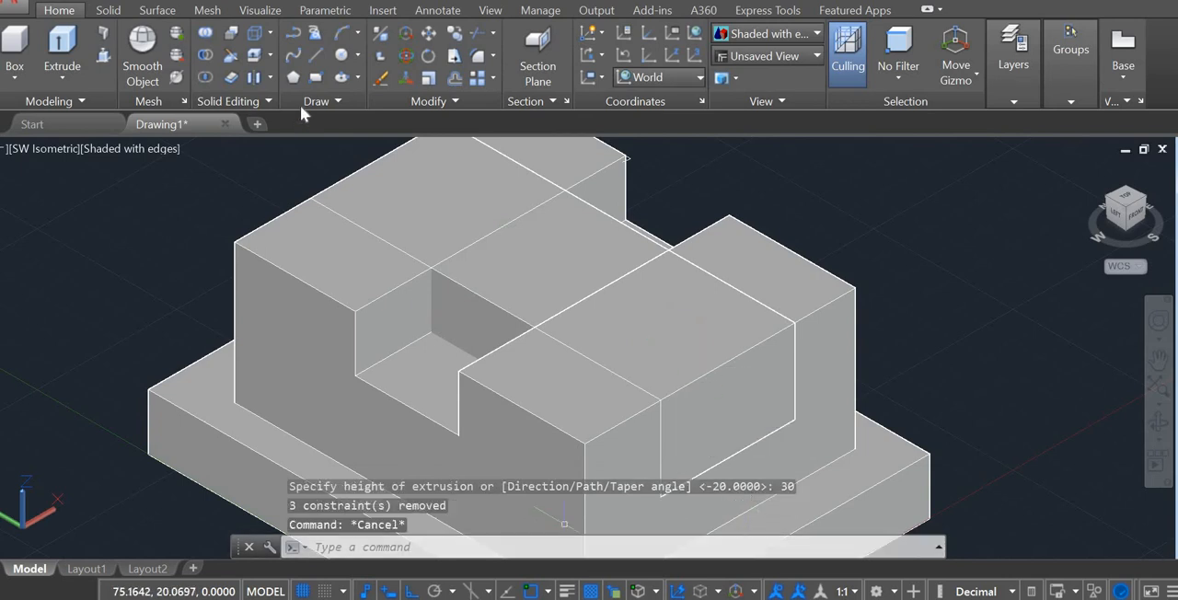
Step: Subtract the lengthwise extruded slot solid from the raised block
click(204, 59)
click(350, 255)
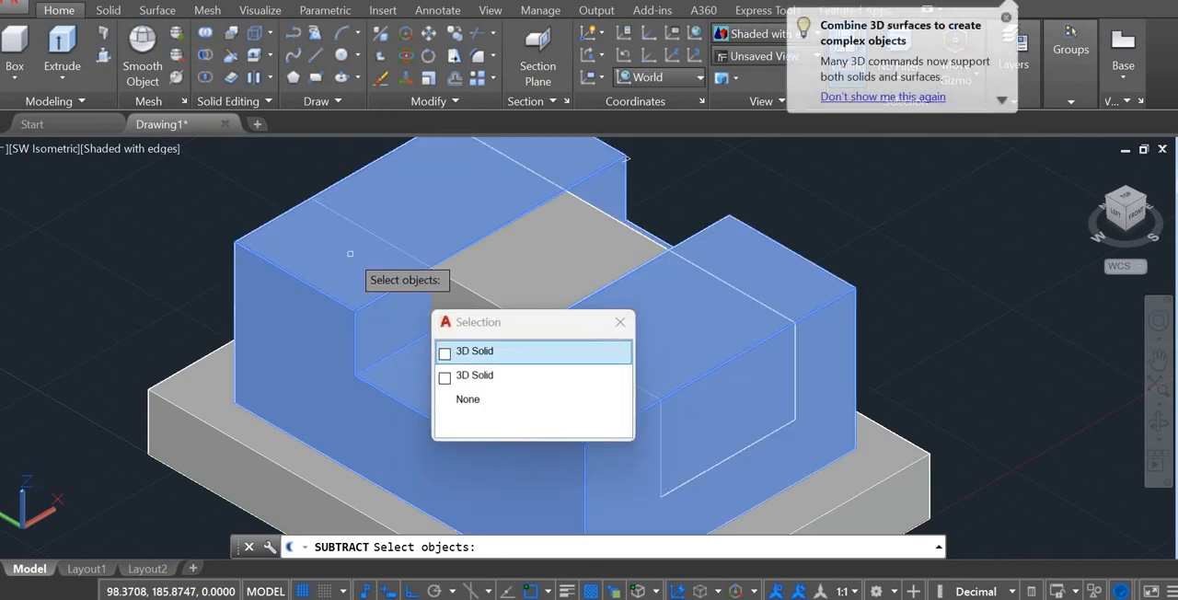
click(496, 350)
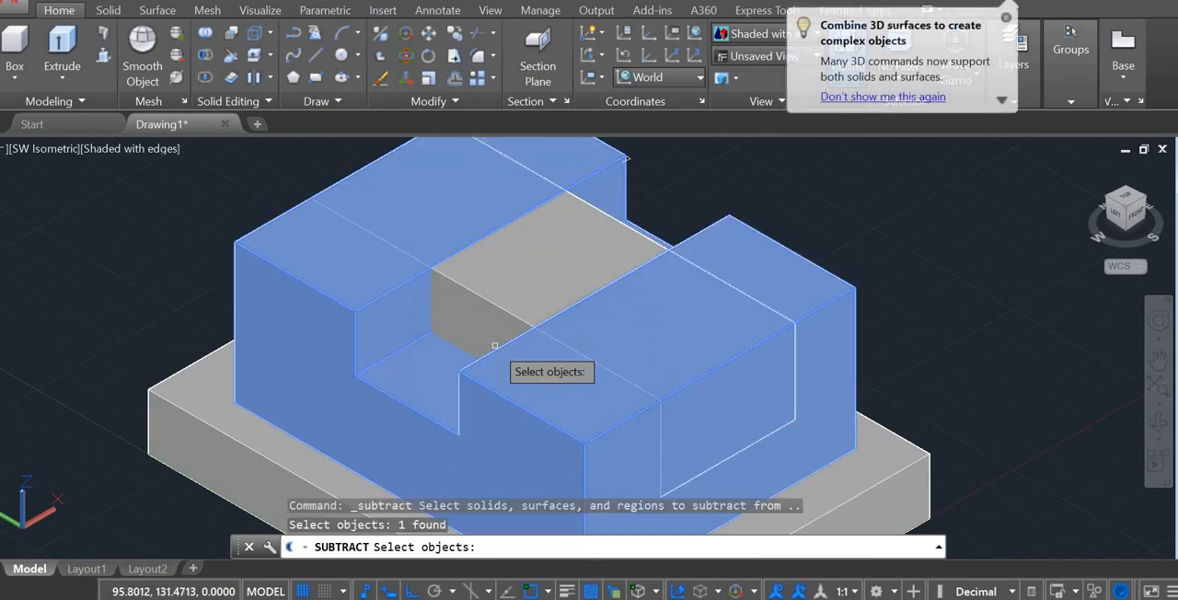
key(Return)
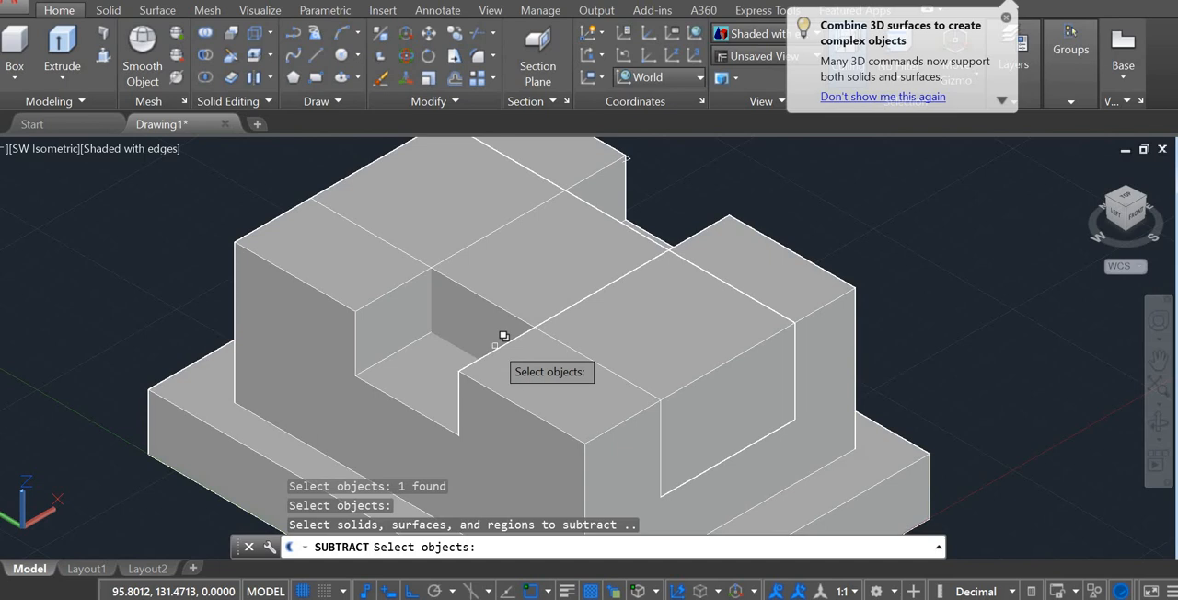
click(536, 290)
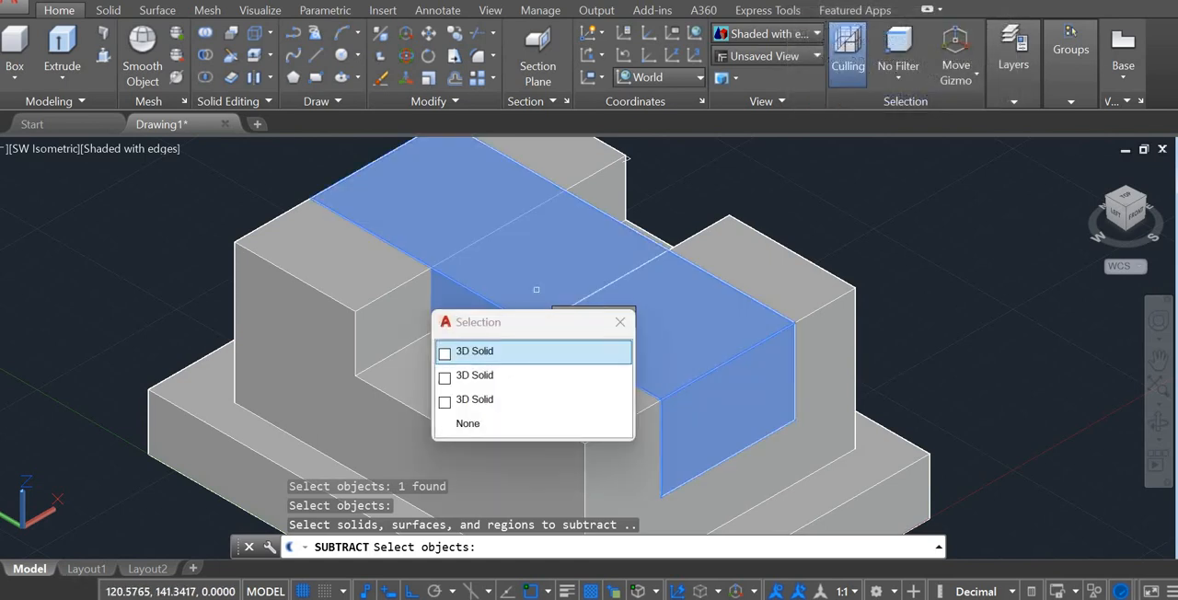
click(500, 353)
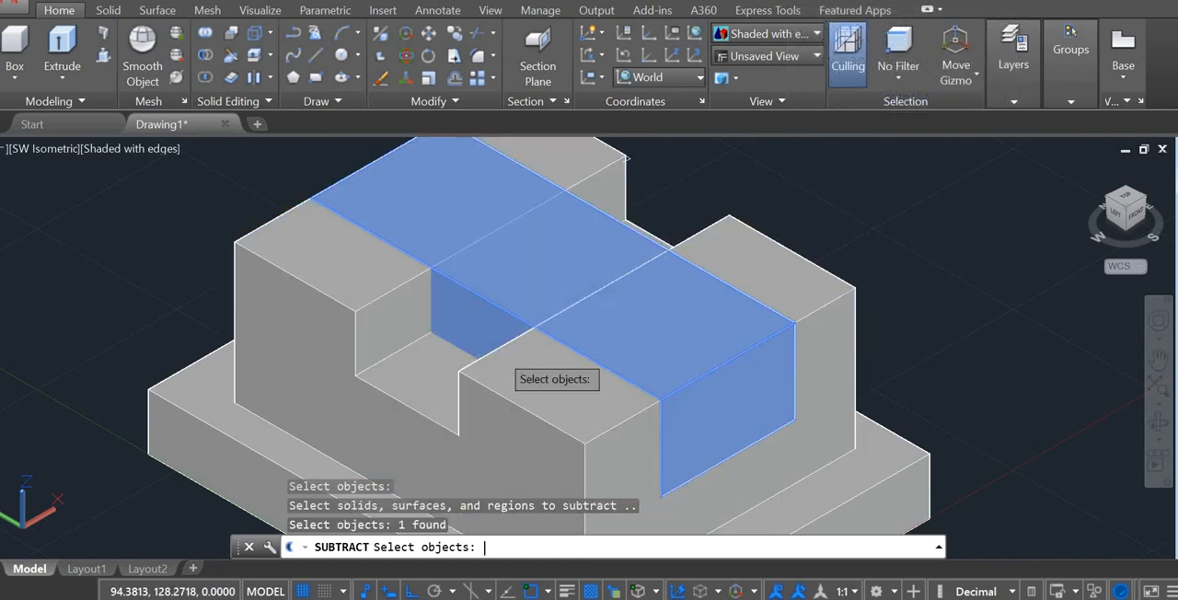
key(Return)
key(Escape)
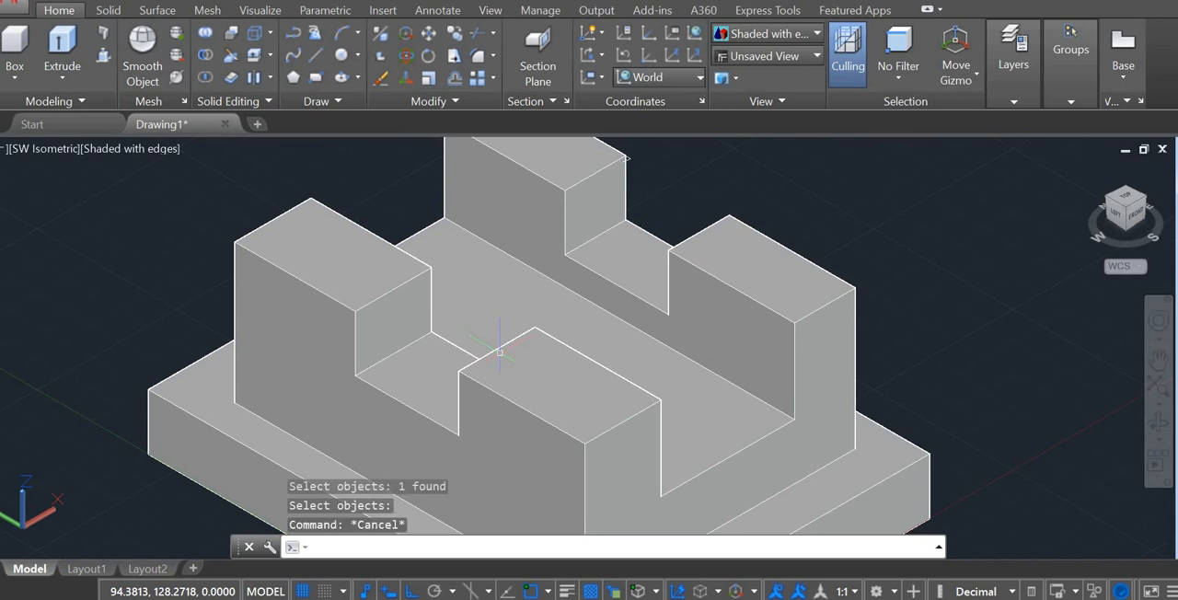
Step: Orbit around the model to inspect the crossing slots and base plate from several sides
scroll(500, 353, down, 2)
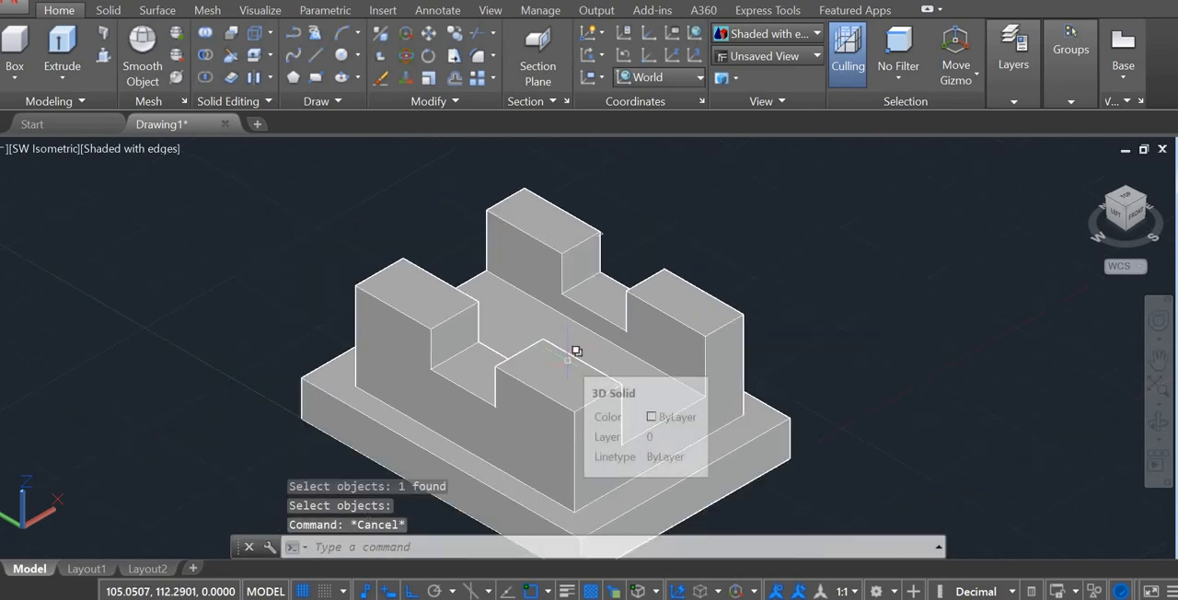
text(3d)
click(661, 423)
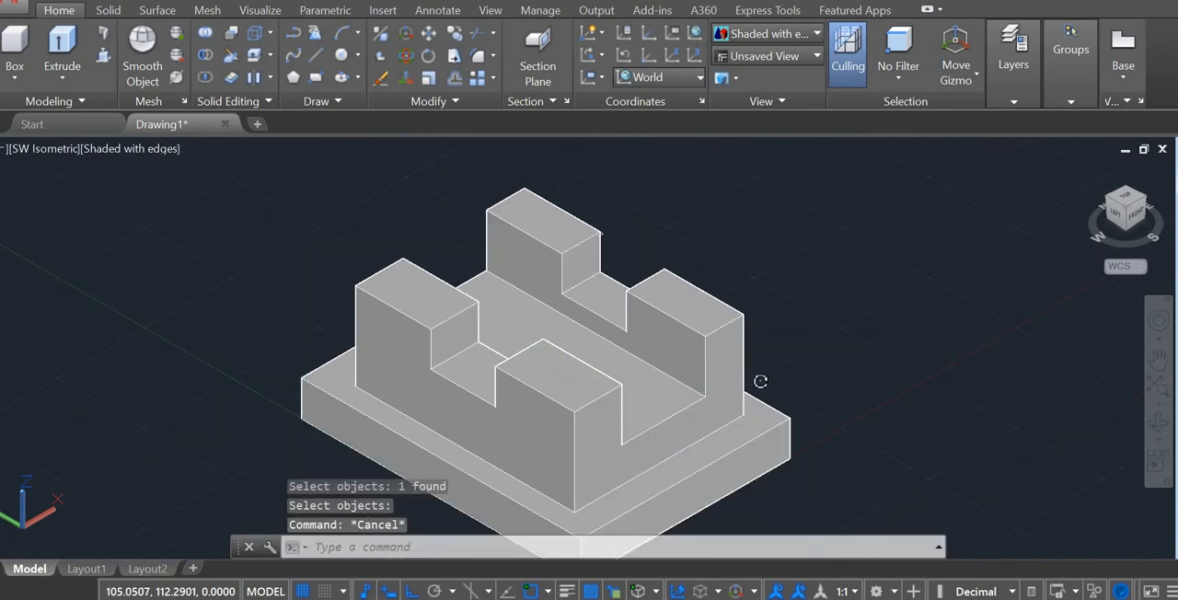
drag(481, 373, 649, 347)
key(Escape)
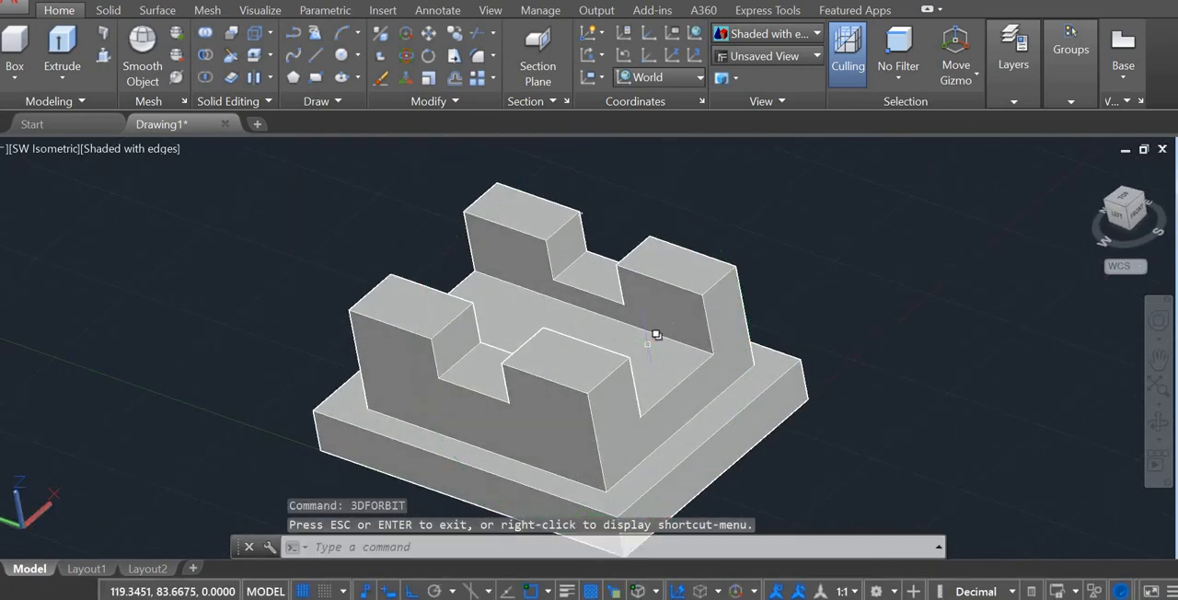
text(3d)
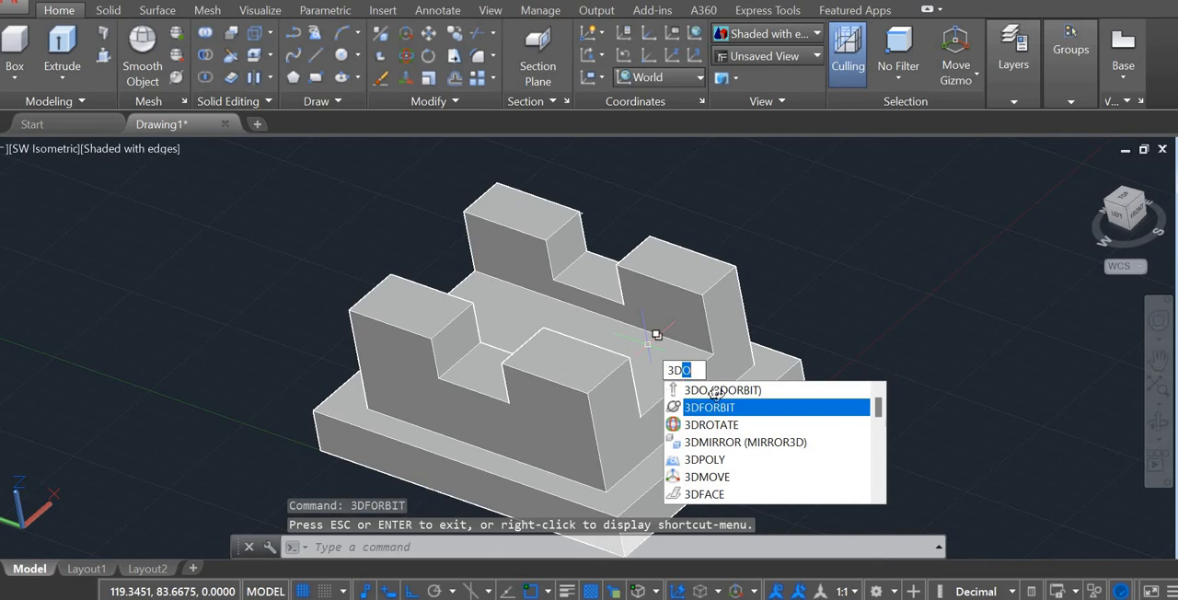
click(717, 392)
drag(703, 392, 227, 395)
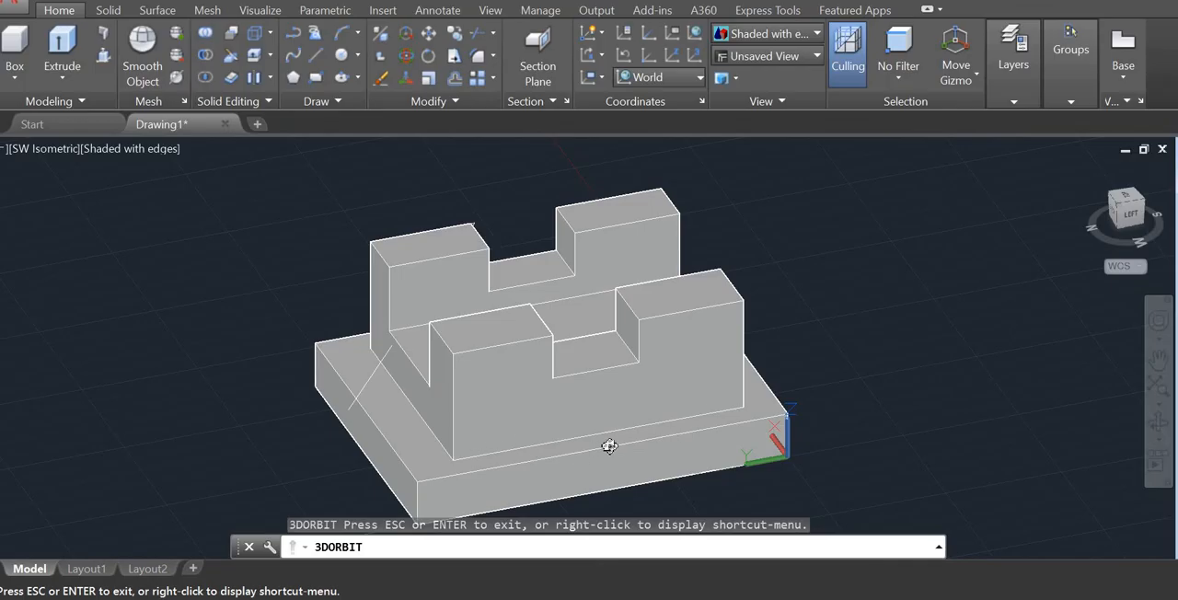
drag(610, 446, 715, 455)
key(Escape)
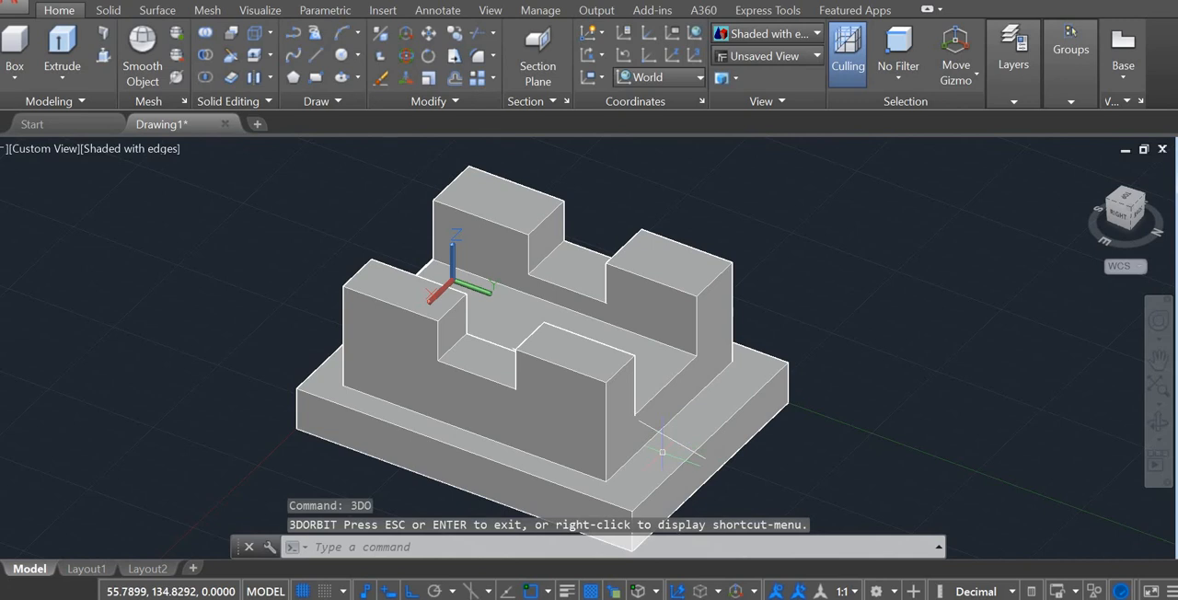
Step: Delete the stray line lying across the base plate's top beside the block
click(672, 440)
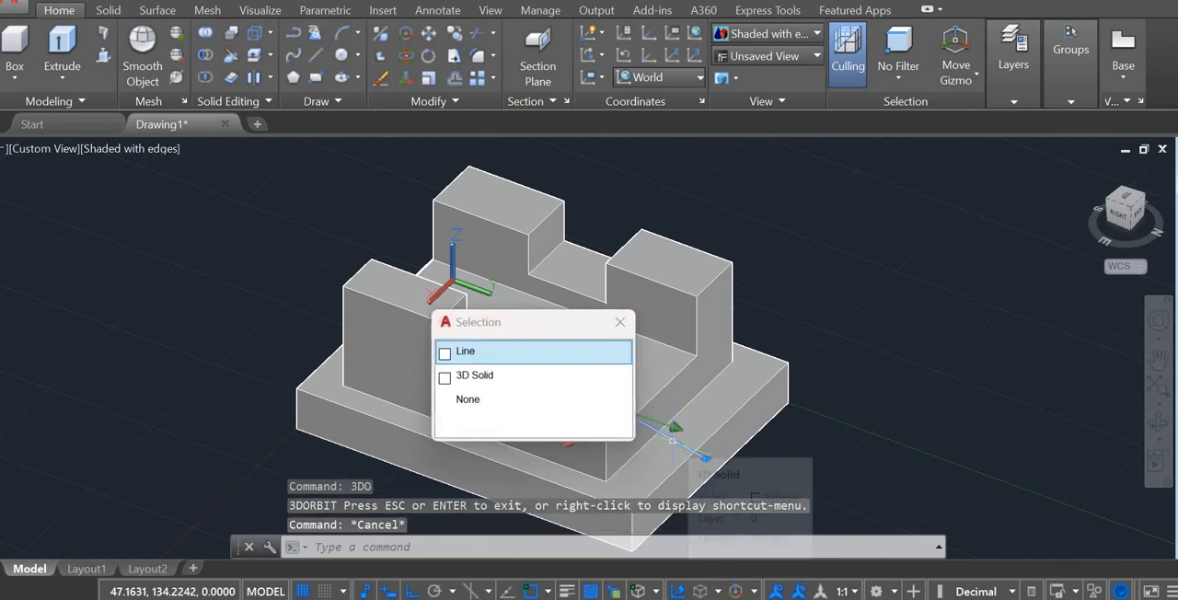
key(Delete)
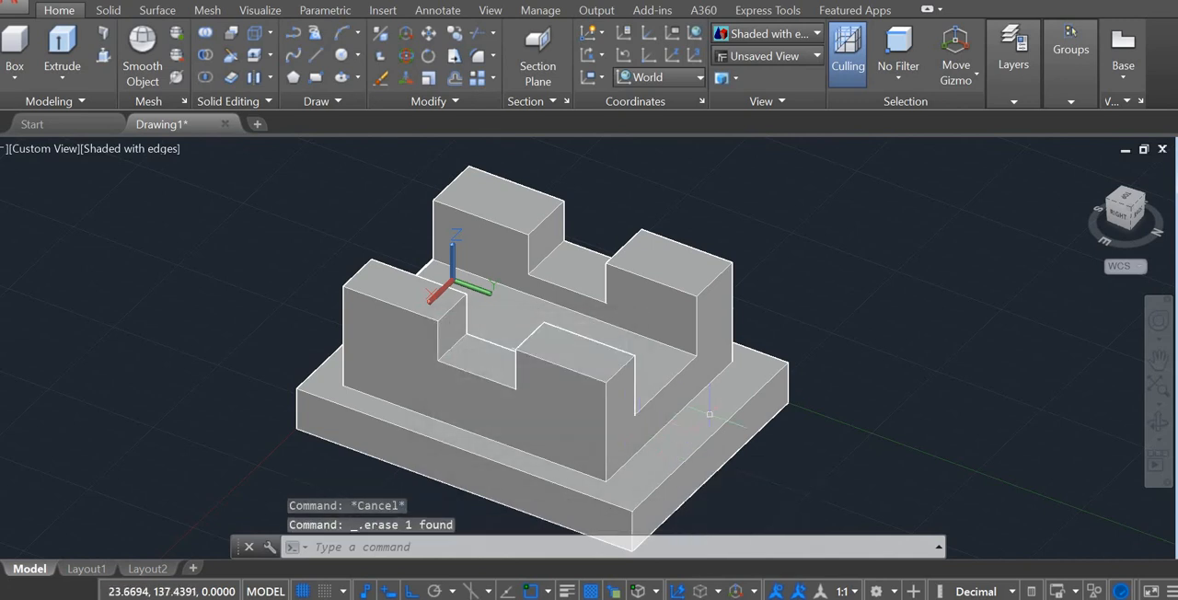
key(Escape)
Step: Select the block and base plate together and open the Materials Browser
scroll(653, 387, up, 4)
scroll(654, 387, down, 10)
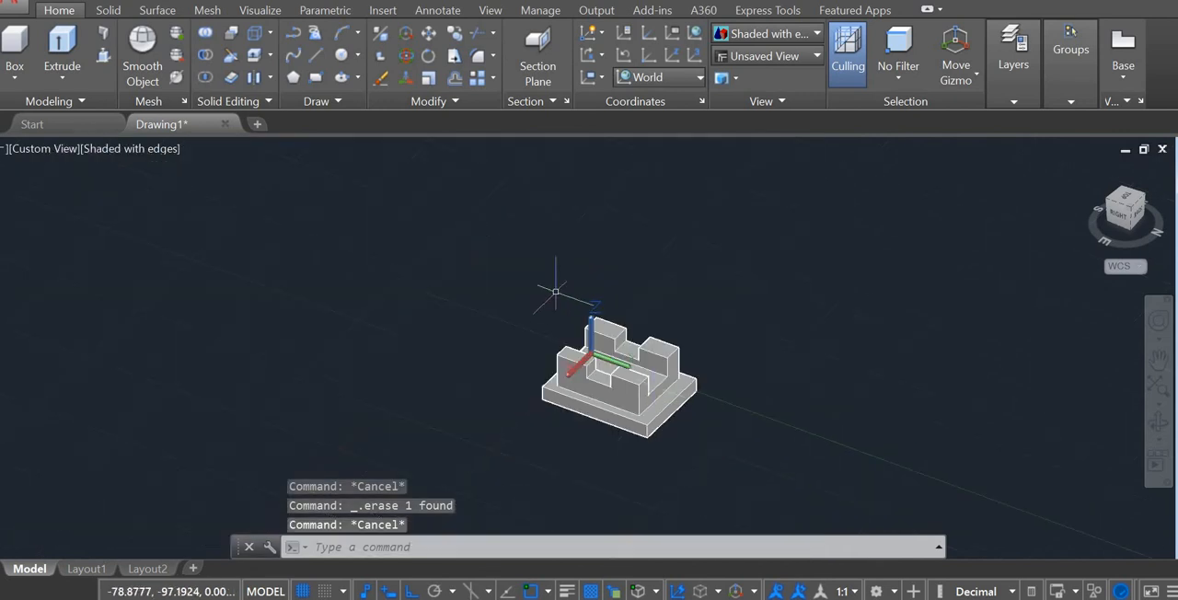
mouse_move(527, 261)
mouse_down()
mouse_move(595, 367)
mouse_move(712, 446)
mouse_up()
click(484, 269)
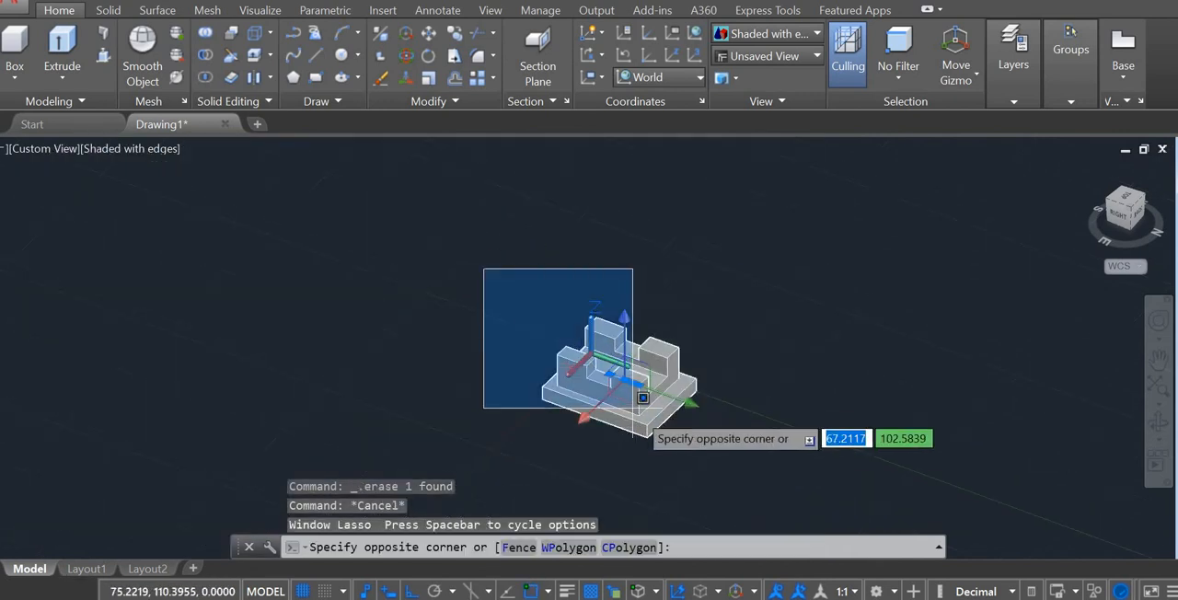
click(779, 415)
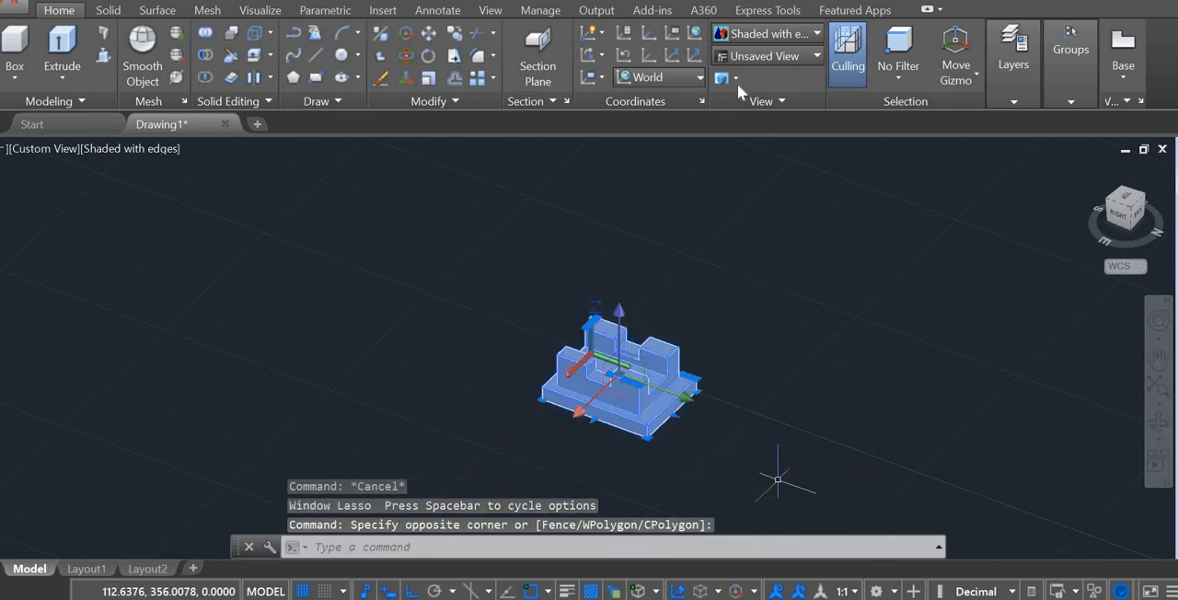
click(261, 11)
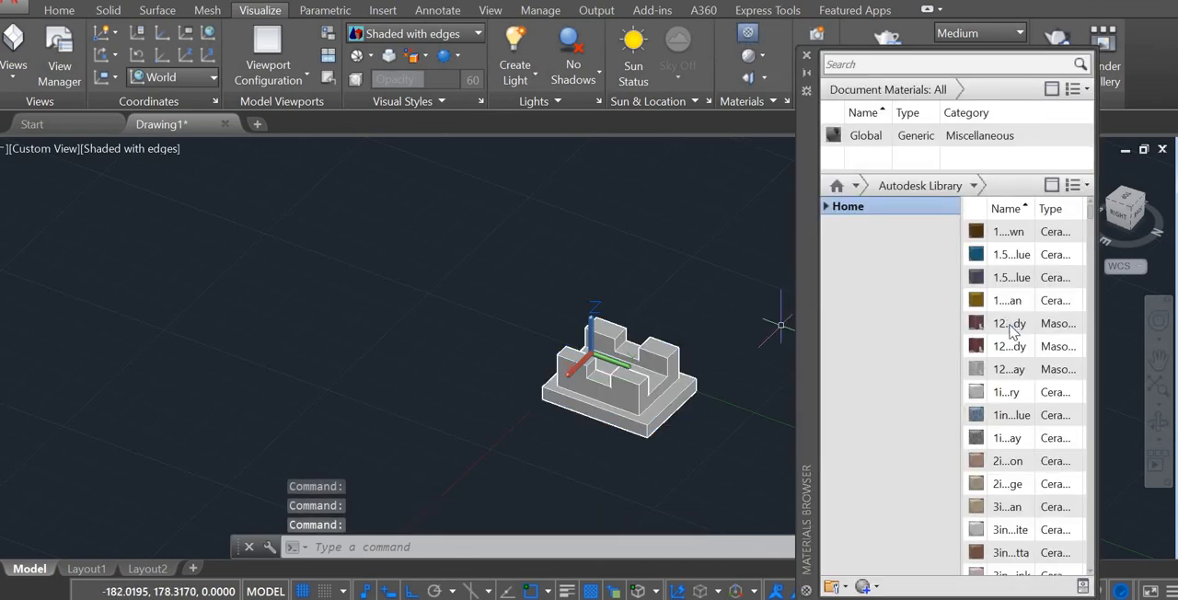
Step: Assign a tan 4-inch ceramic tile material to the slotted block and a green 6-inch one to the base plate, then close the browser
scroll(1013, 336, down, 3)
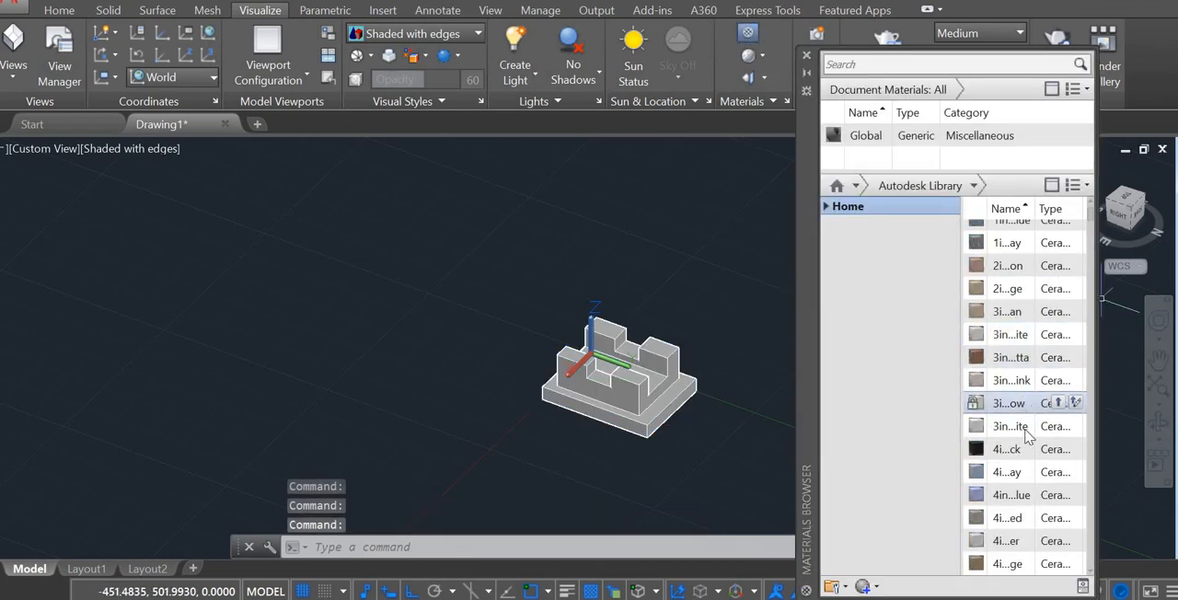
scroll(1022, 430, down, 3)
drag(1021, 431, 674, 394)
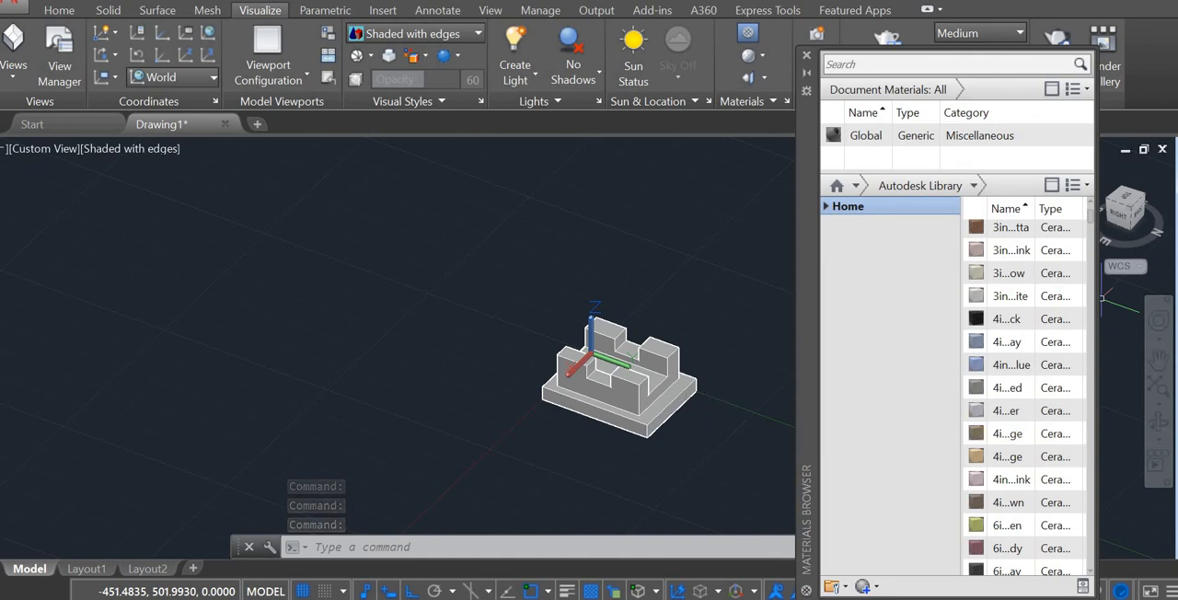
drag(1018, 456, 608, 386)
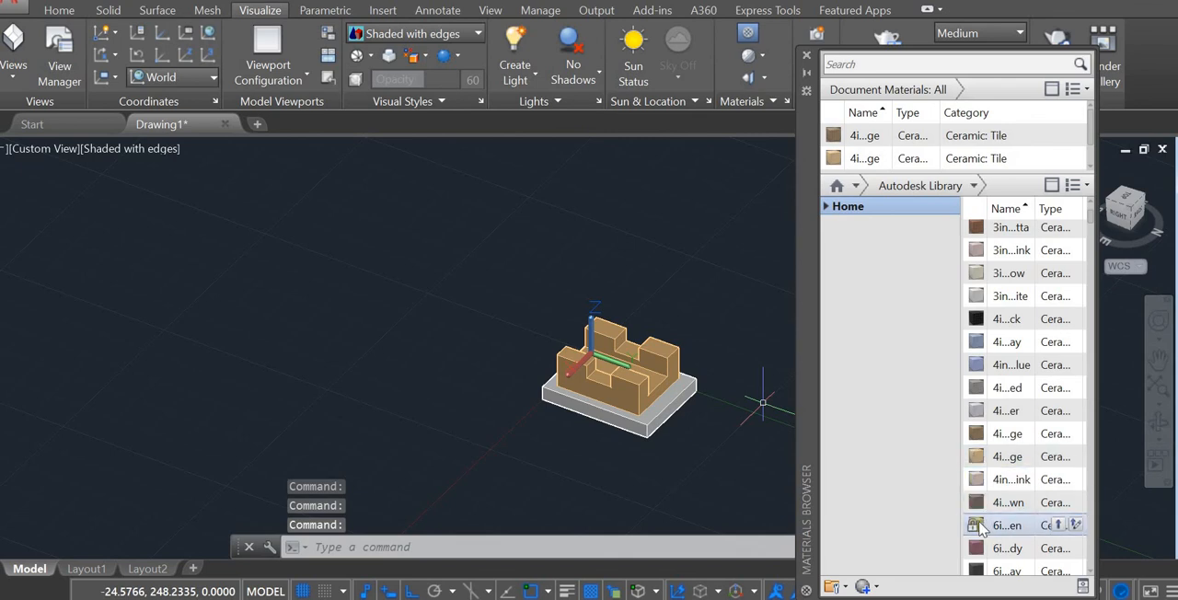
drag(978, 526, 654, 416)
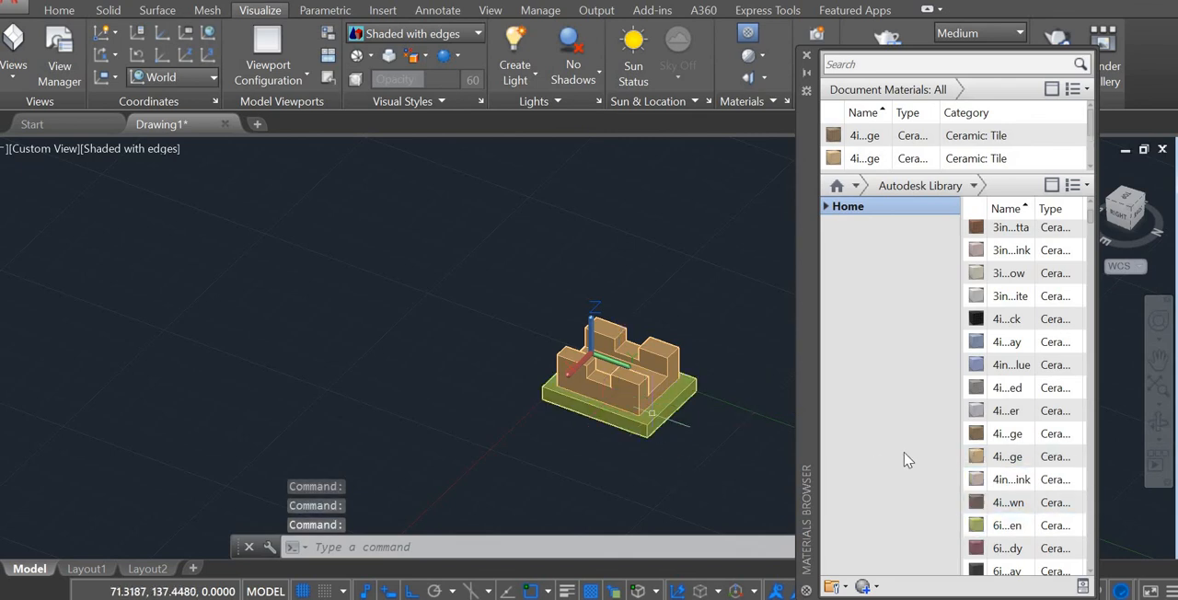
click(807, 55)
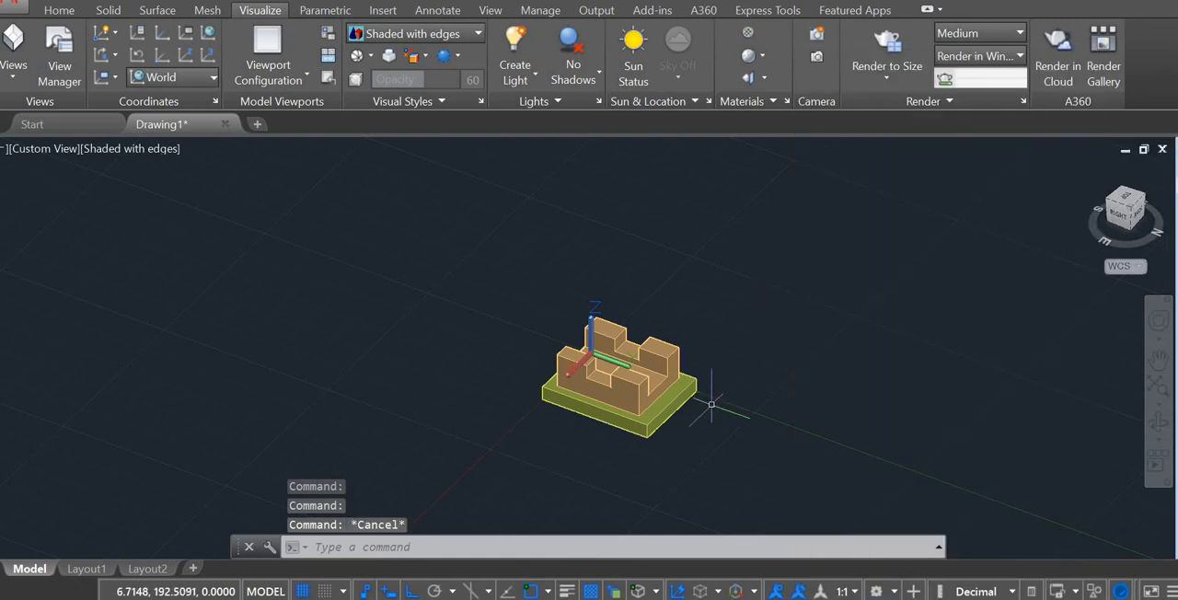
Step: Compare the finished coloured model with the dimensioned reference drawing
scroll(736, 406, up, 4)
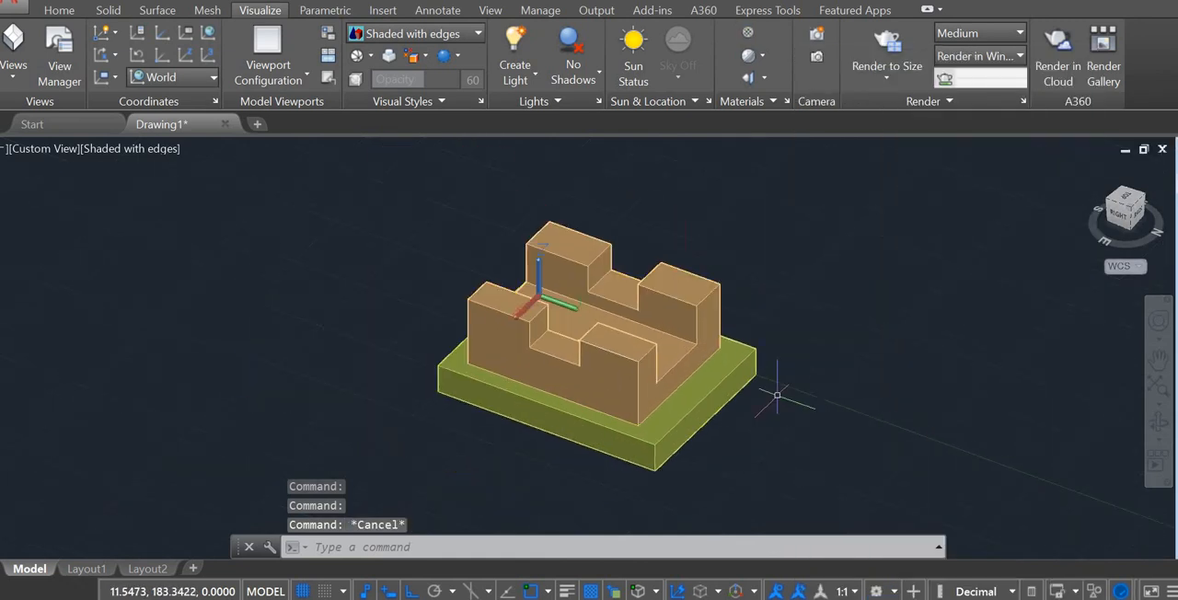
middle_drag(778, 395, 744, 393)
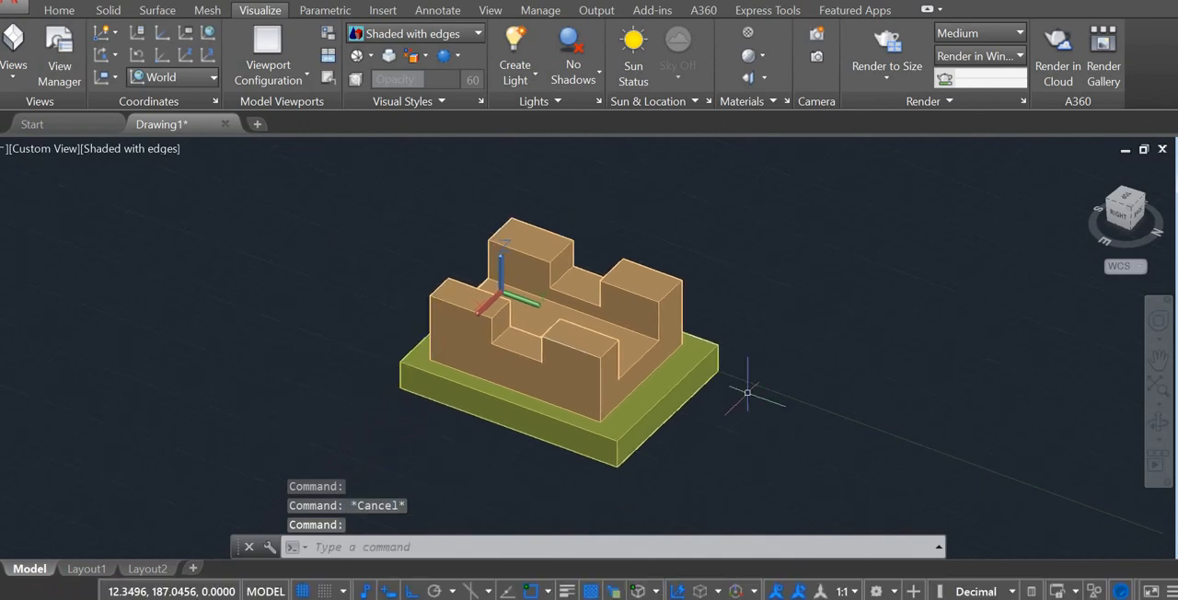
click(637, 599)
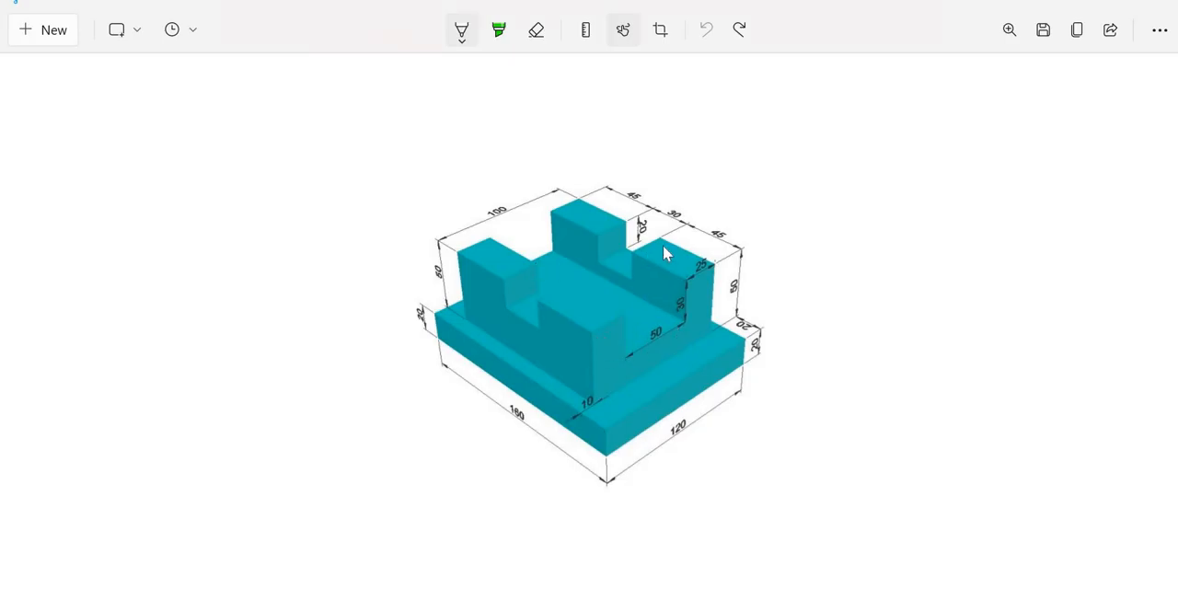
click(637, 599)
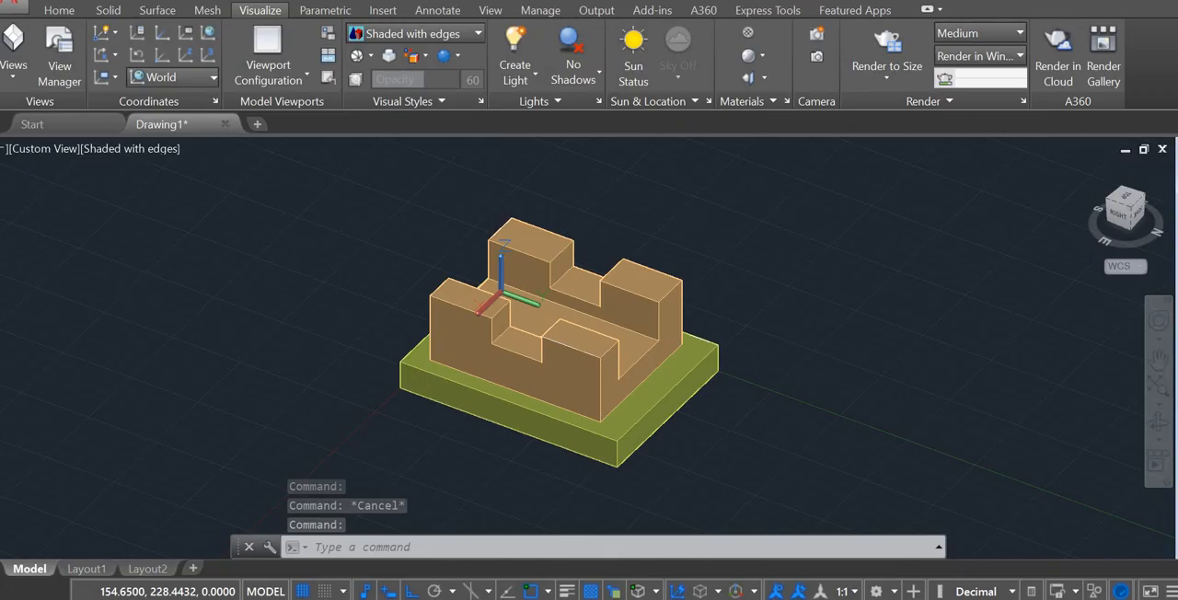
key(Escape)
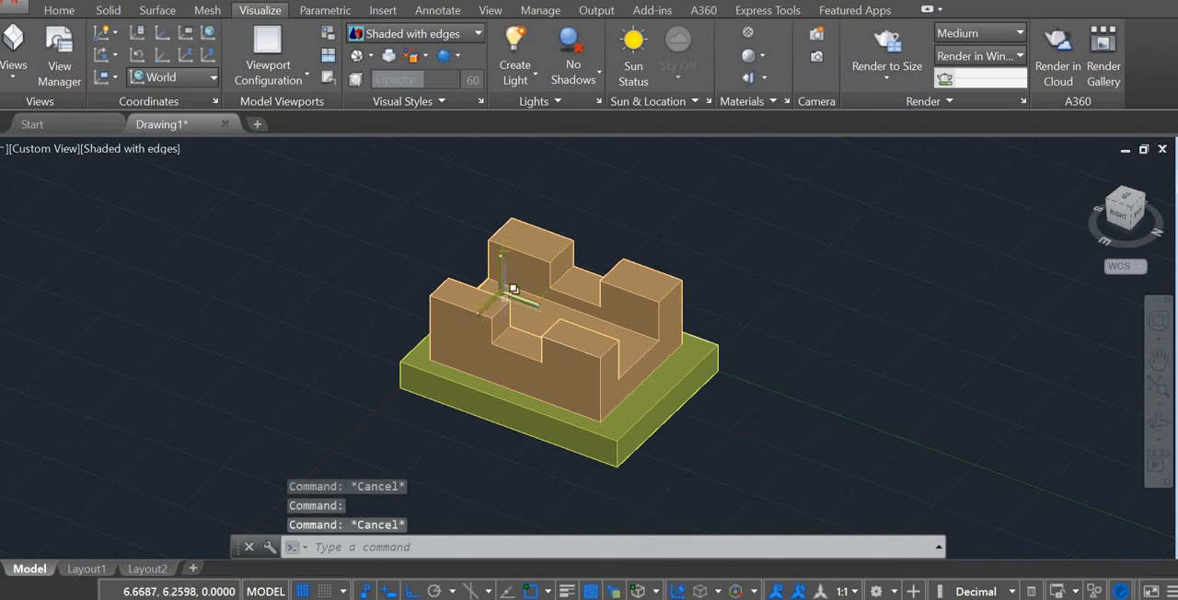
Step: Try a yellow ceramic tile material on the base plate and a grey generic library material on the slotted block
click(748, 36)
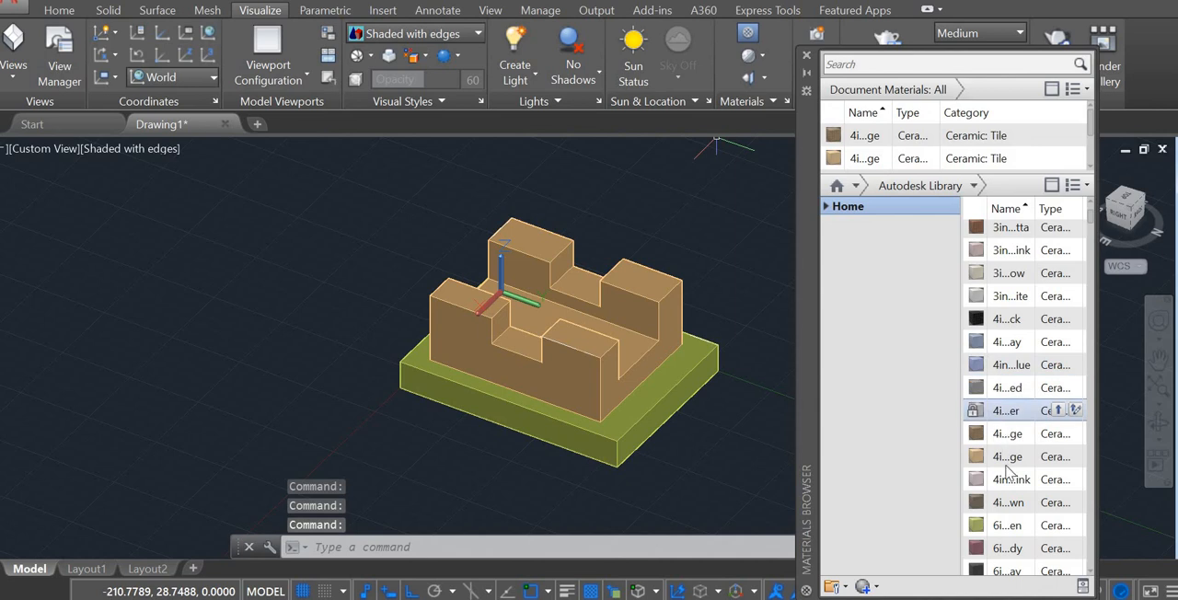
scroll(1008, 471, down, 2)
scroll(1003, 543, down, 5)
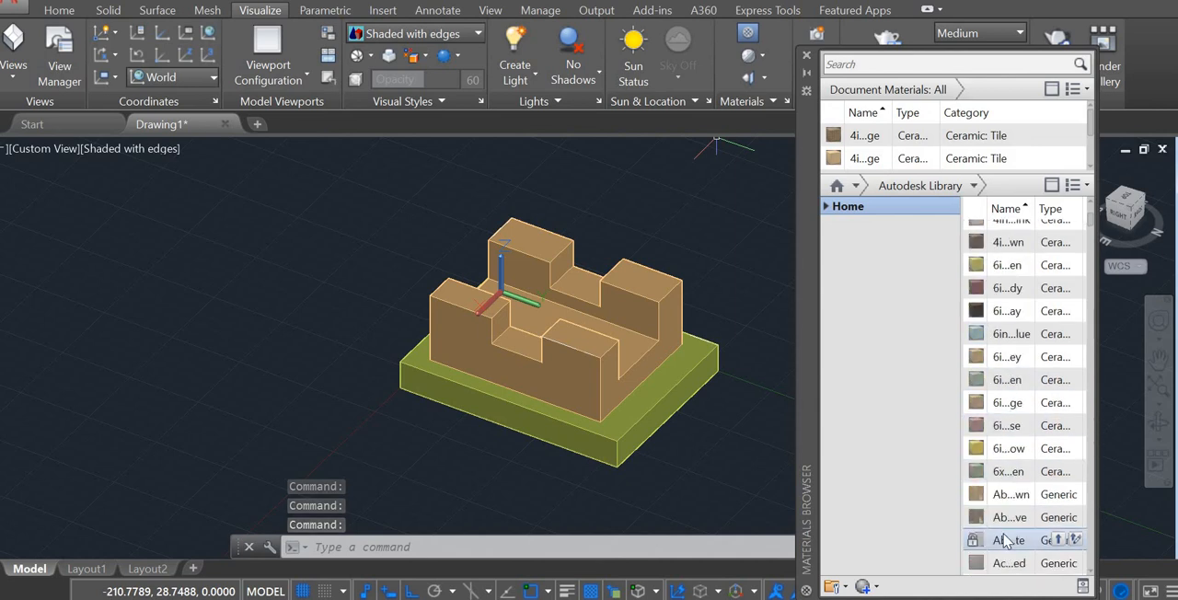
drag(1010, 461, 632, 333)
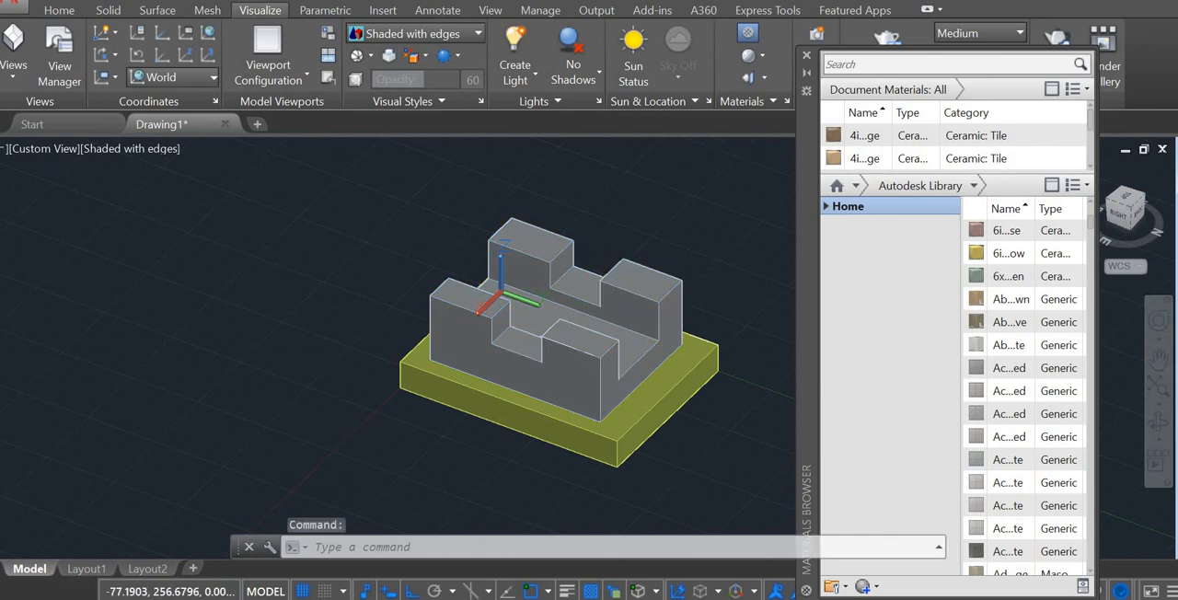
Step: Close the Materials Browser and undo the last material changes on the block and base plate
click(766, 419)
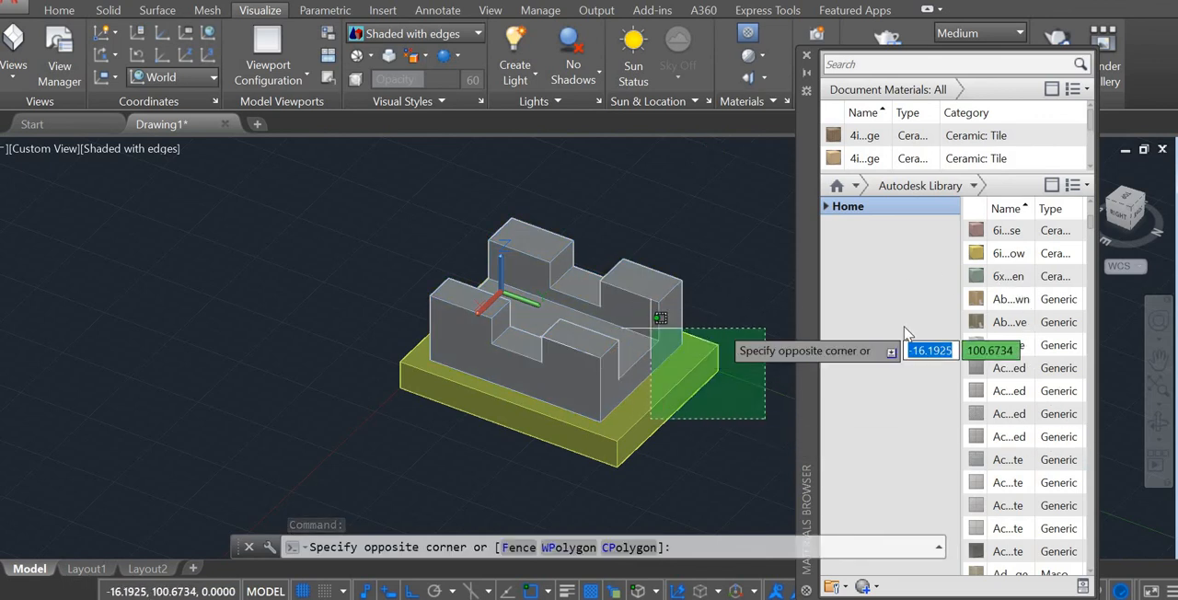
key(Escape)
key(Escape)
key(Escape)
key(ctrl+z)
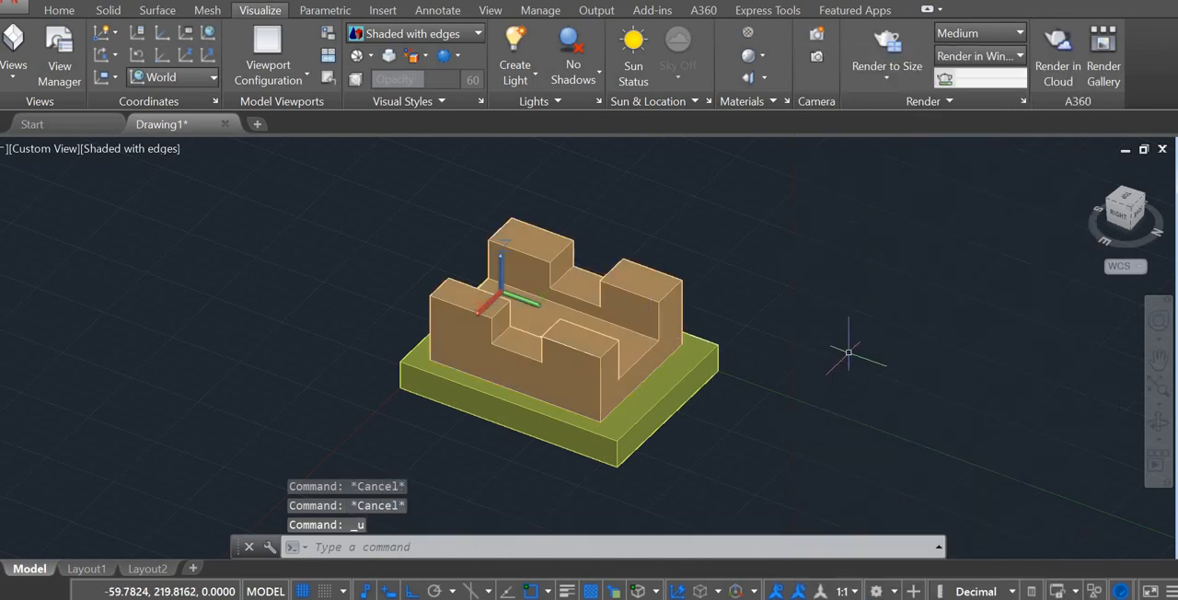
key(Escape)
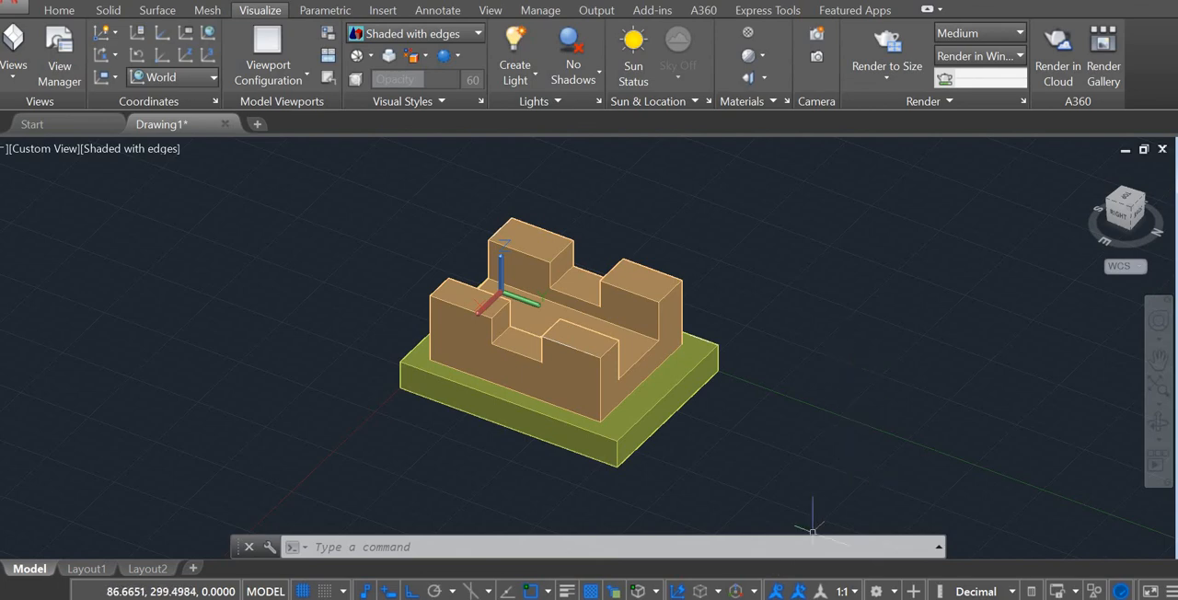
Step: Switch to Snipping Tool to check the finished model against the dimensioned reference image
click(673, 593)
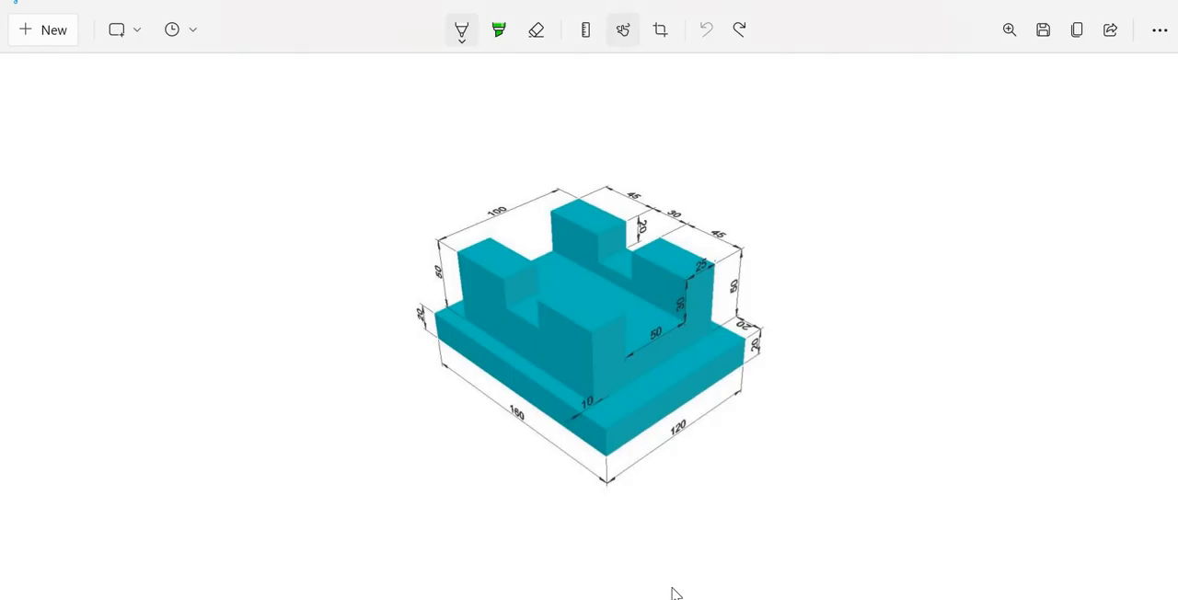